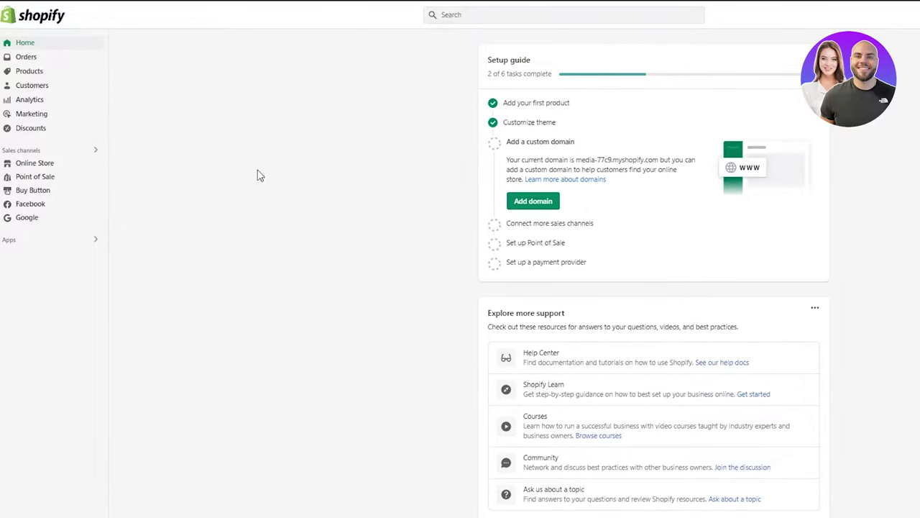
- Switch to the PageFly app and start creating a regular page from a template
click(55, 242)
text(p)
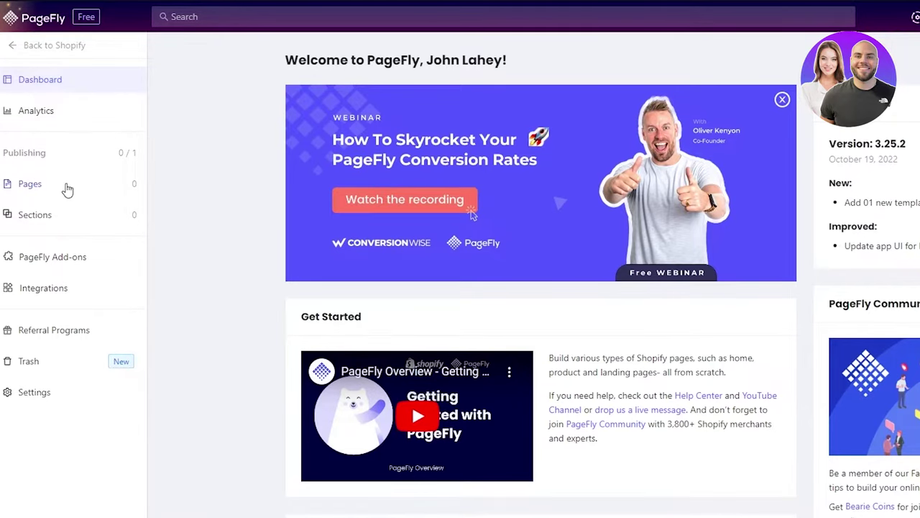
mouse_move(67, 189)
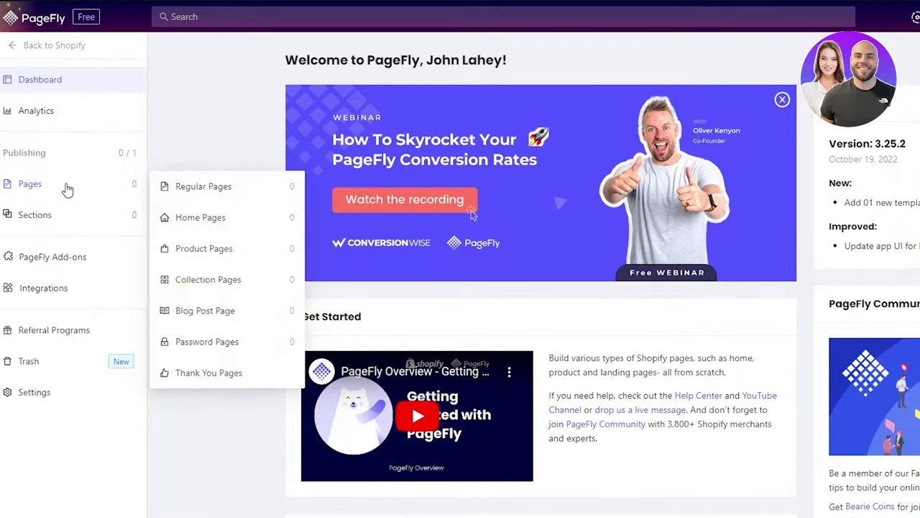
click(225, 192)
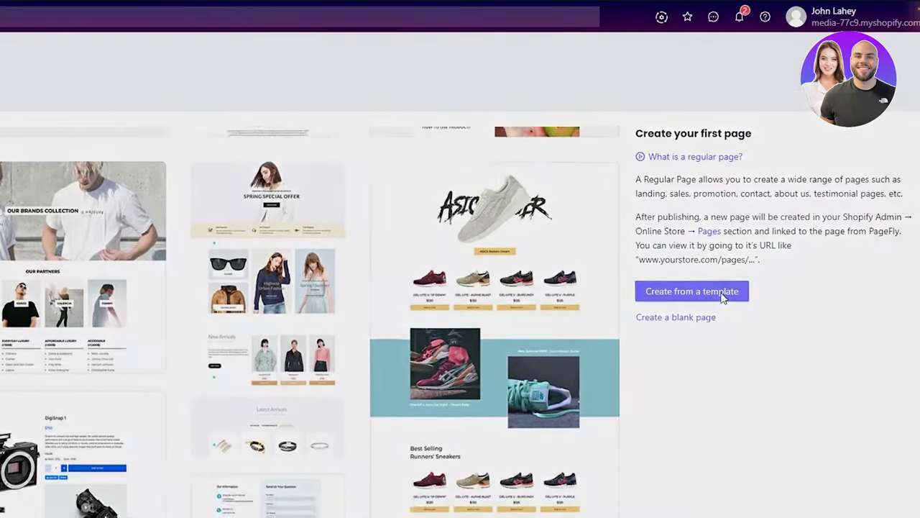
click(896, 291)
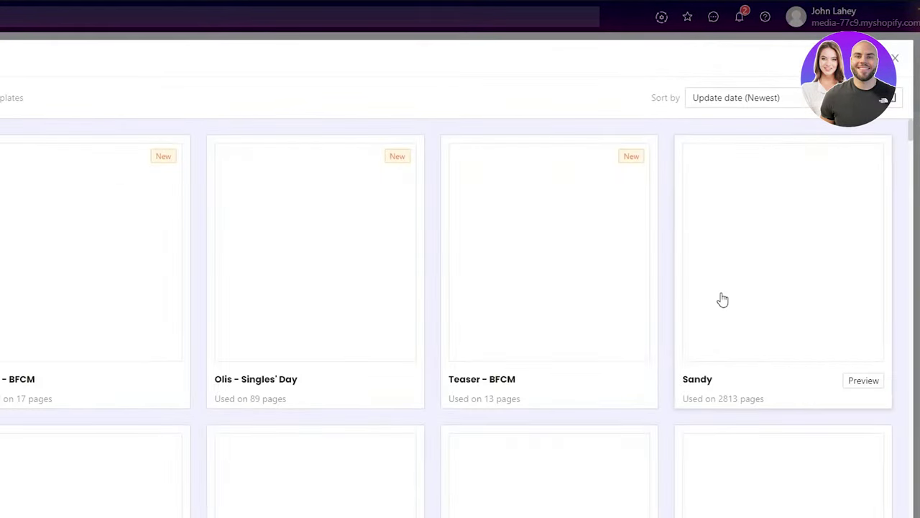
- Preview the Teaser – BFCM template from the template gallery and create the page from it
scroll(693, 290, down, 8)
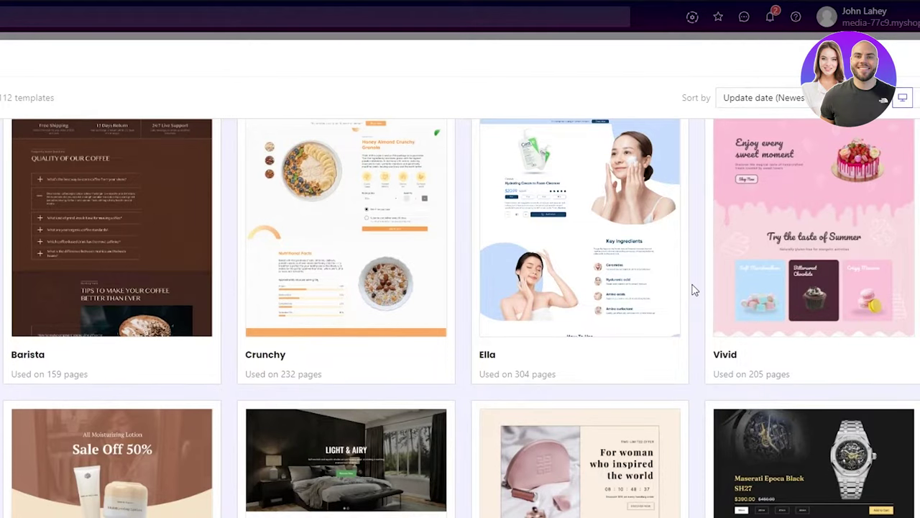
scroll(694, 290, down, 6)
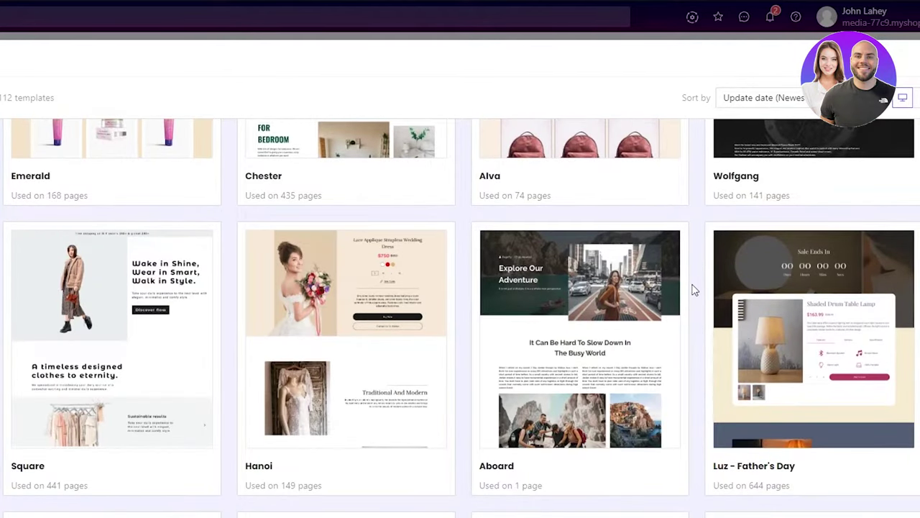
scroll(694, 290, down, 3)
scroll(694, 290, down, 4)
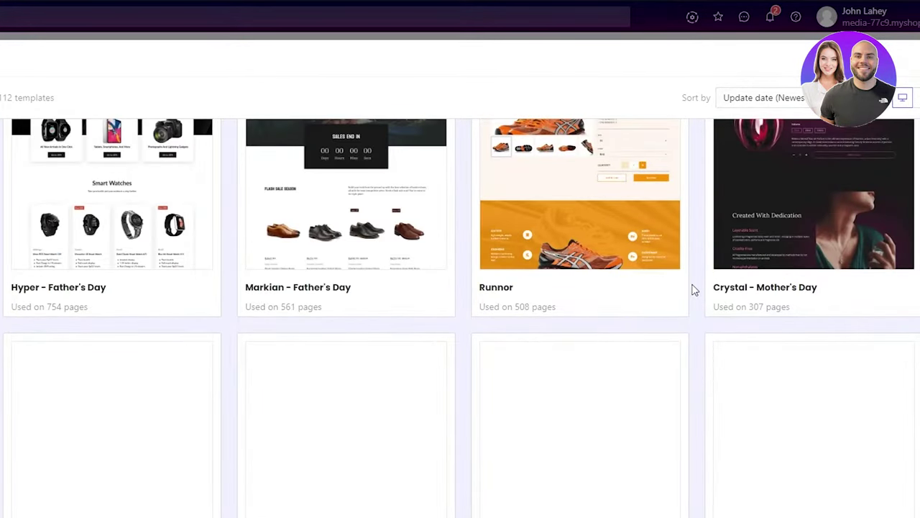
scroll(694, 290, up, 15)
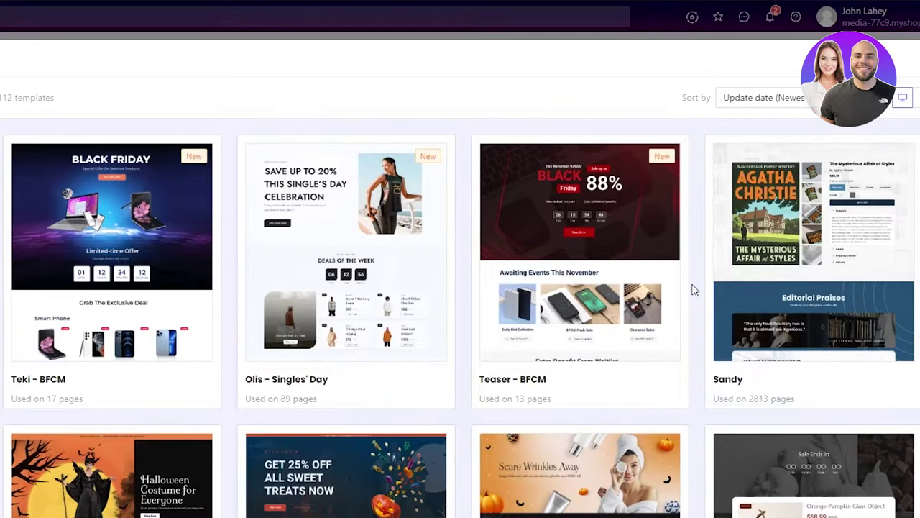
mouse_move(647, 302)
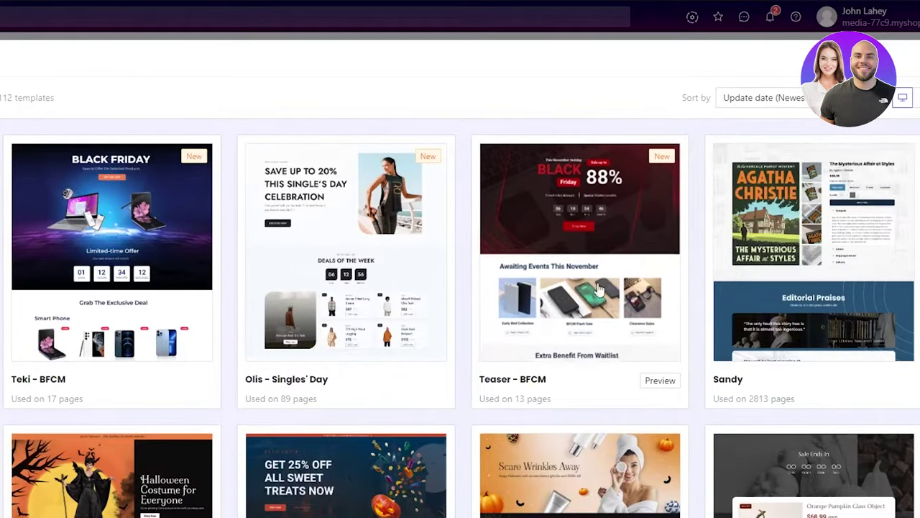
click(660, 382)
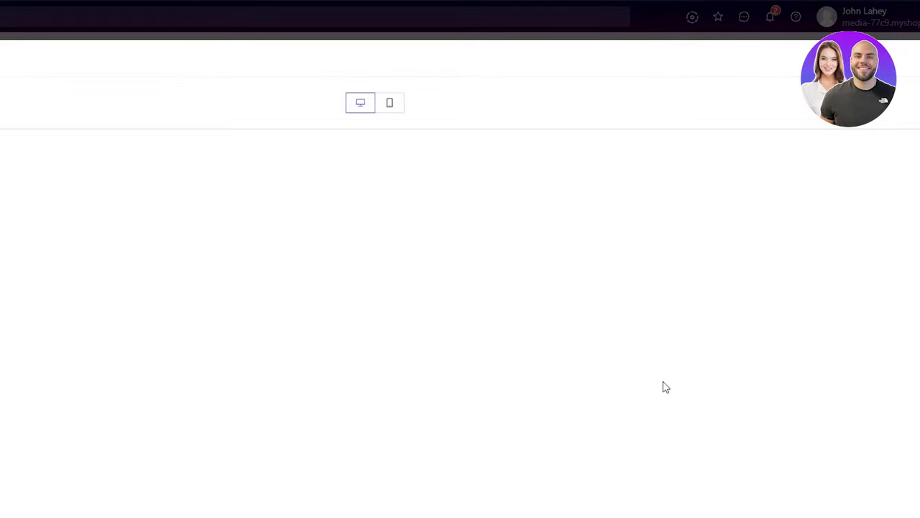
scroll(500, 371, down, 8)
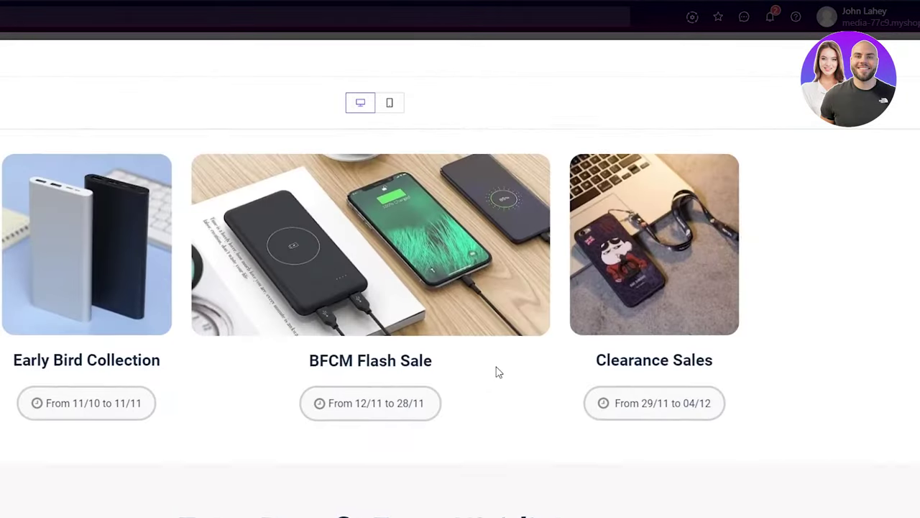
scroll(499, 372, down, 2)
scroll(499, 372, up, 10)
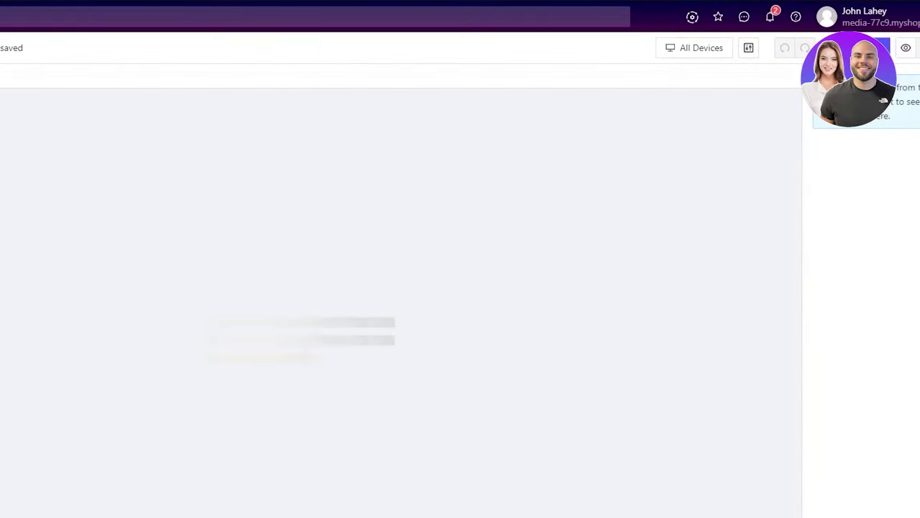
- Look through the new page in the editor from the Black Friday banner to the waitlist benefits section
scroll(548, 413, down, 5)
scroll(548, 413, up, 3)
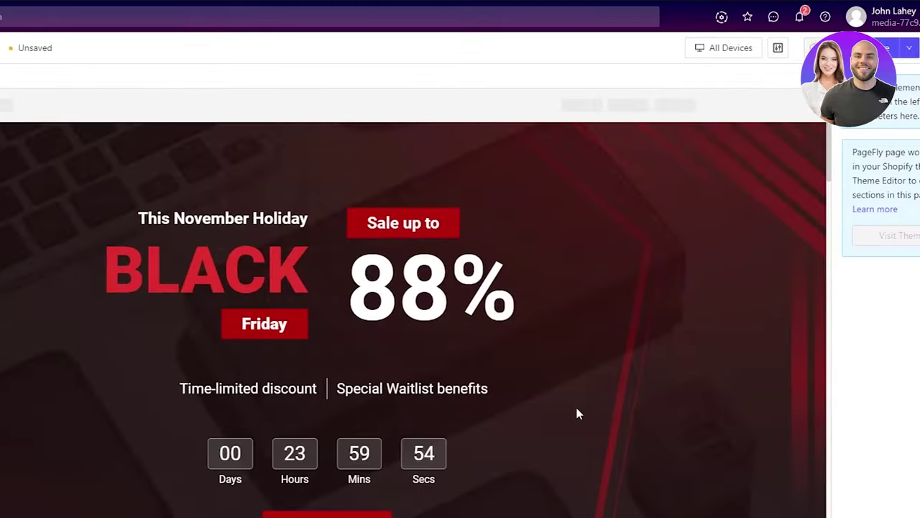
scroll(576, 413, down, 4)
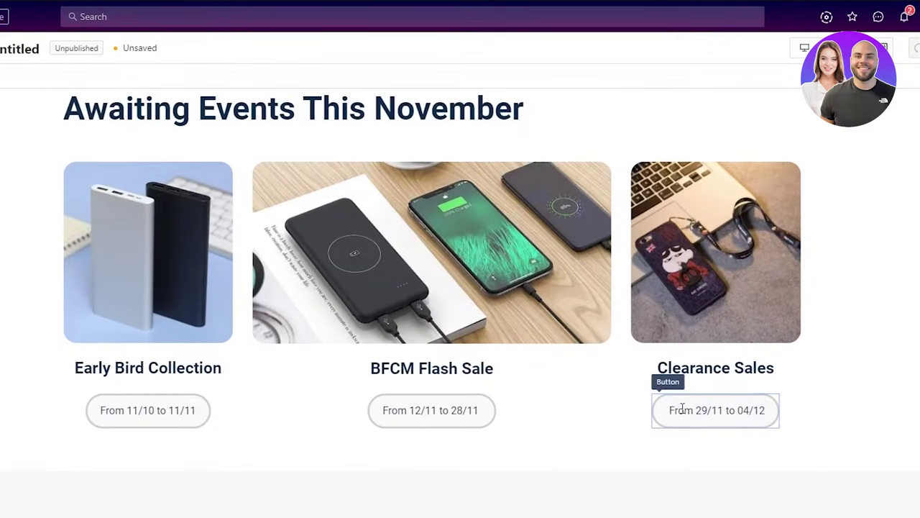
scroll(682, 410, down, 6)
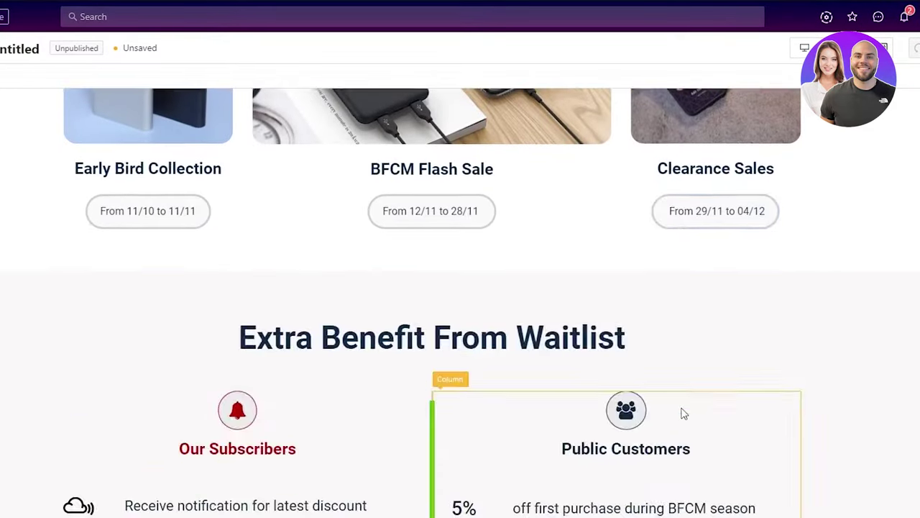
scroll(803, 380, up, 10)
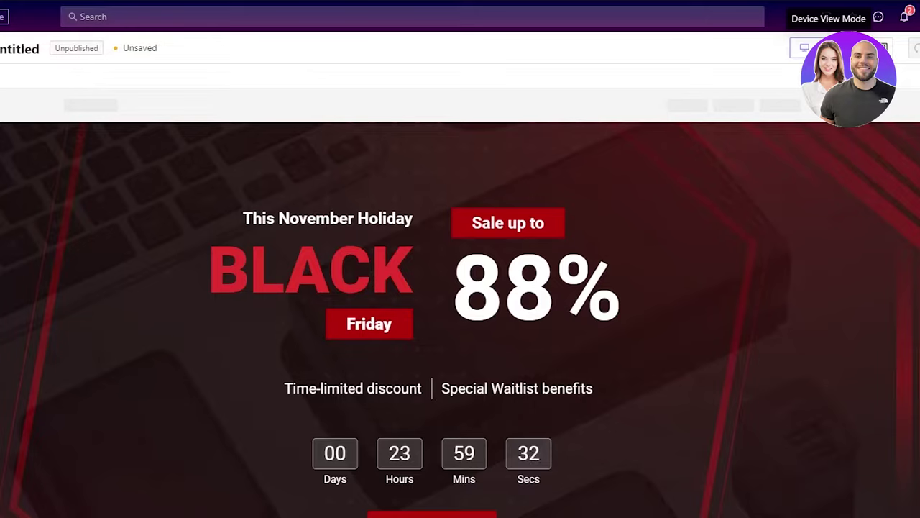
- Show the page in Laptop view and check how its sections are laid out
click(804, 48)
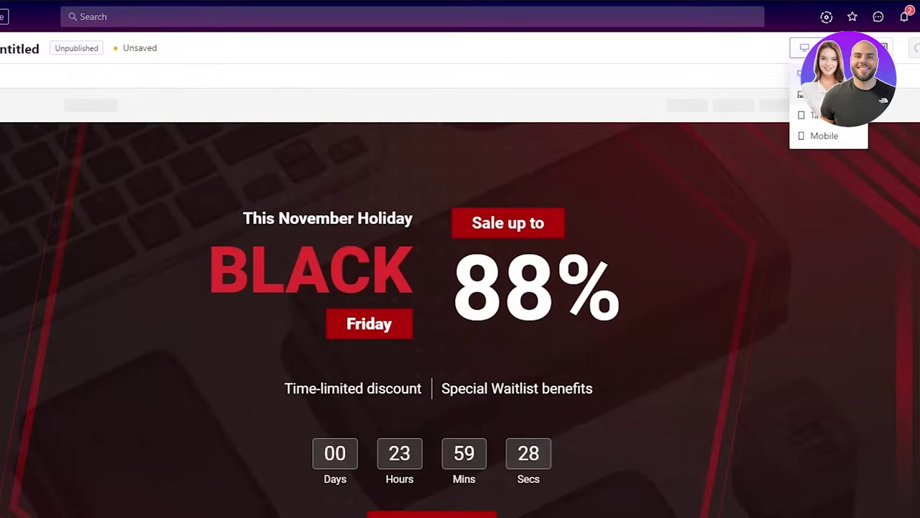
click(838, 138)
scroll(725, 373, down, 5)
scroll(725, 373, down, 9)
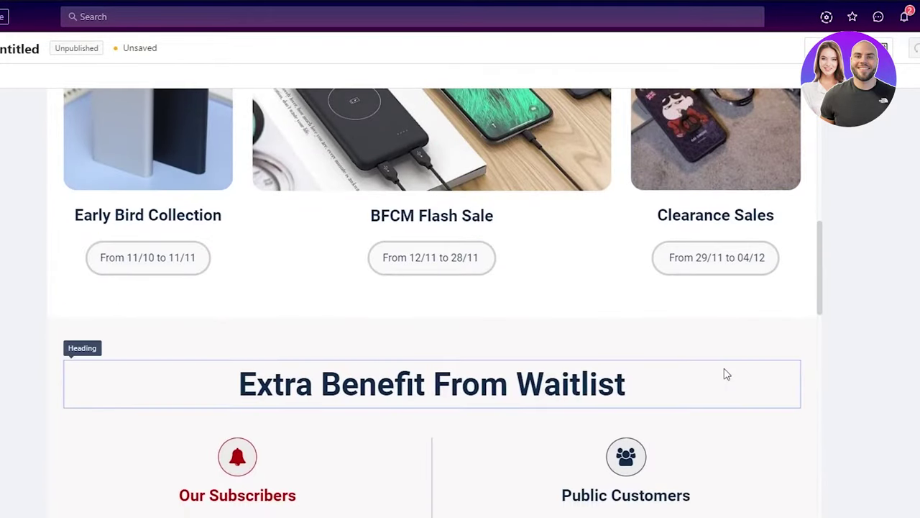
scroll(723, 370, up, 10)
- Show the page in Tablet view and check its banner and benefits sections
click(907, 17)
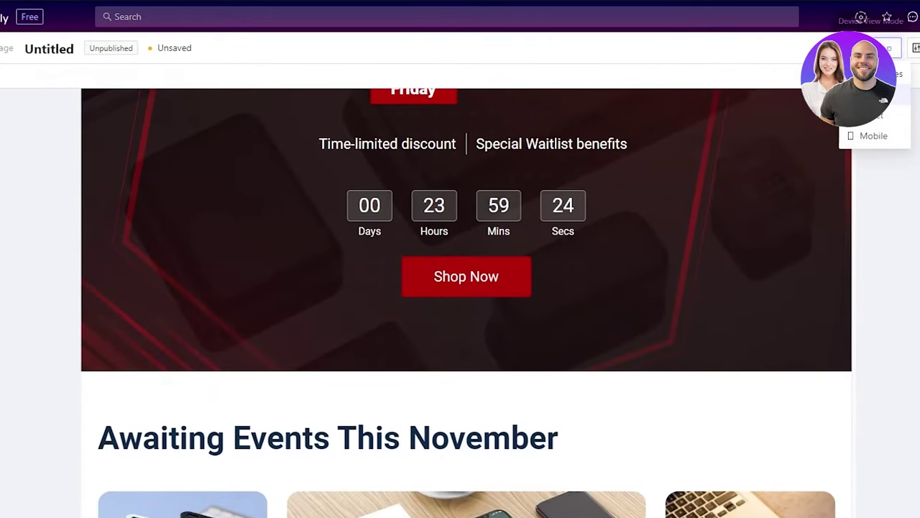
click(856, 136)
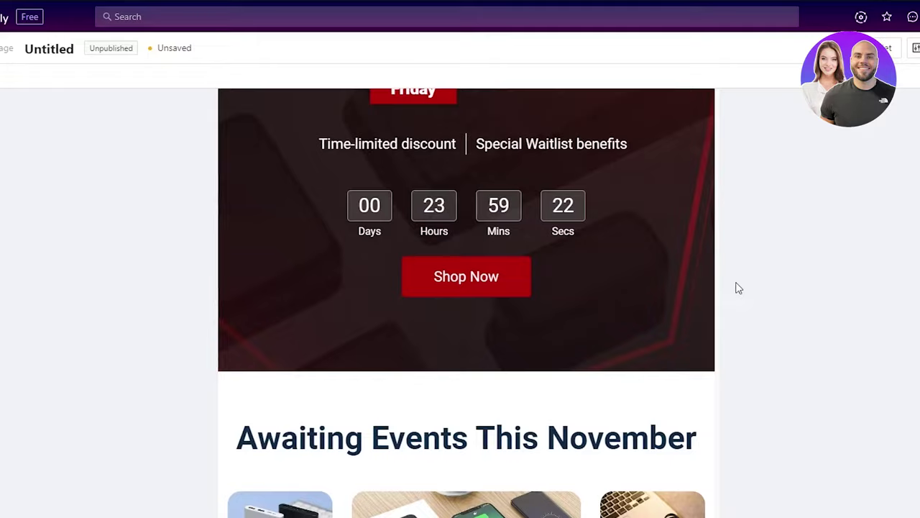
scroll(738, 289, down, 8)
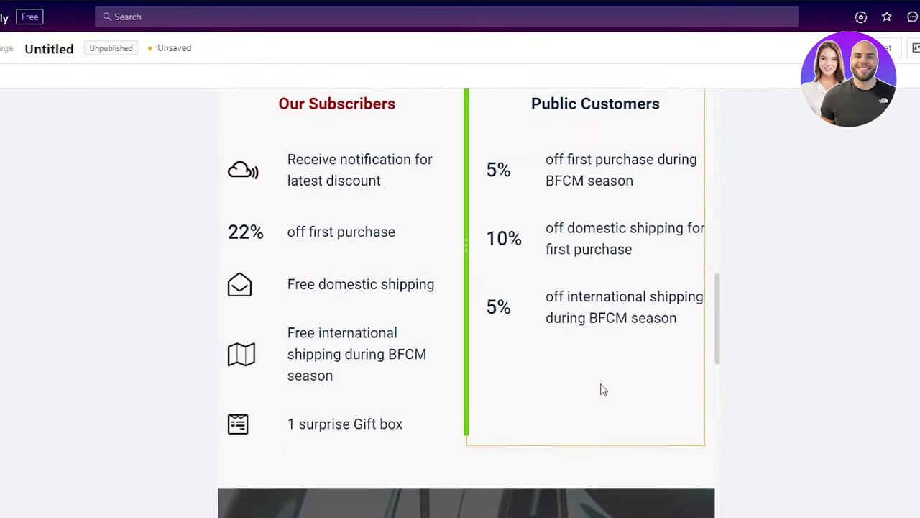
scroll(744, 136, up, 12)
- Check the page layout in Mobile view and return the editor to All Devices view
click(856, 136)
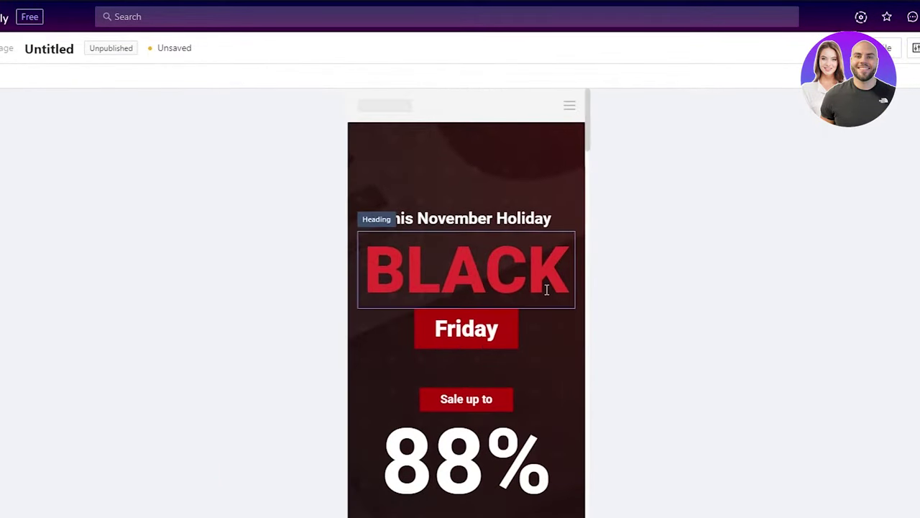
scroll(544, 287, down, 6)
scroll(546, 290, down, 5)
scroll(547, 292, up, 10)
click(881, 47)
click(884, 100)
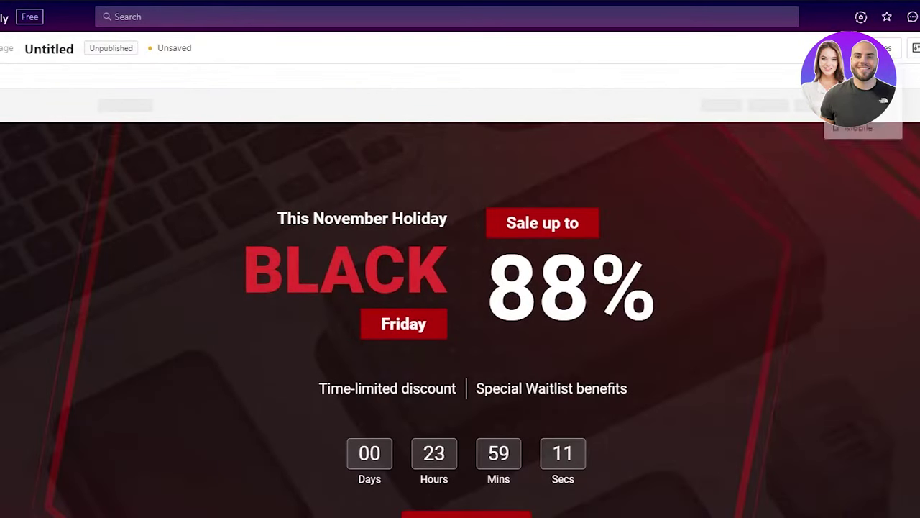
- Check the editor options for theme styling, page structure and auto save
click(915, 48)
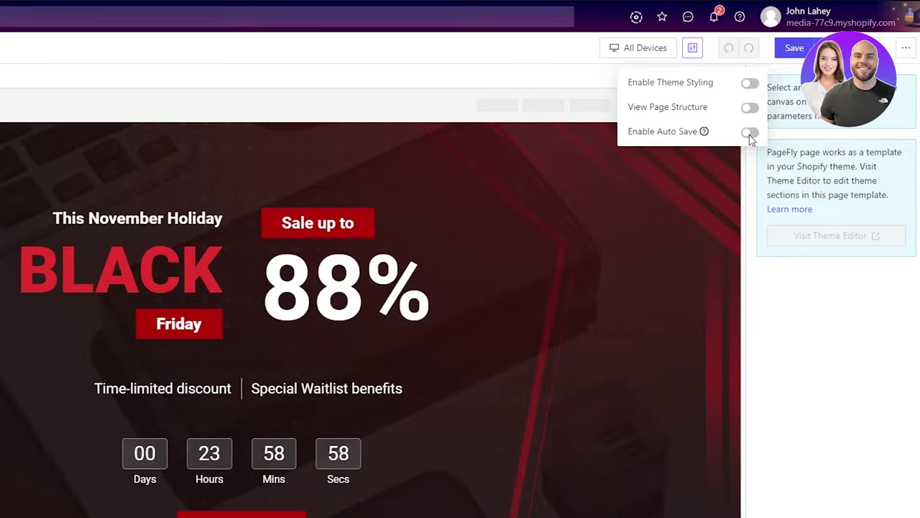
click(696, 53)
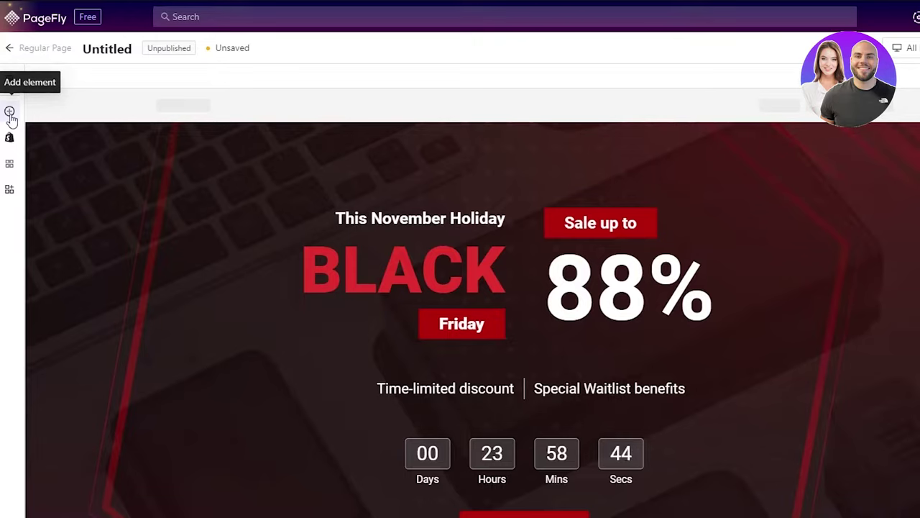
- Add a 1/3 + 2/3 layout row to the Black Friday banner, directly above the "Time-limited discount" line
click(9, 113)
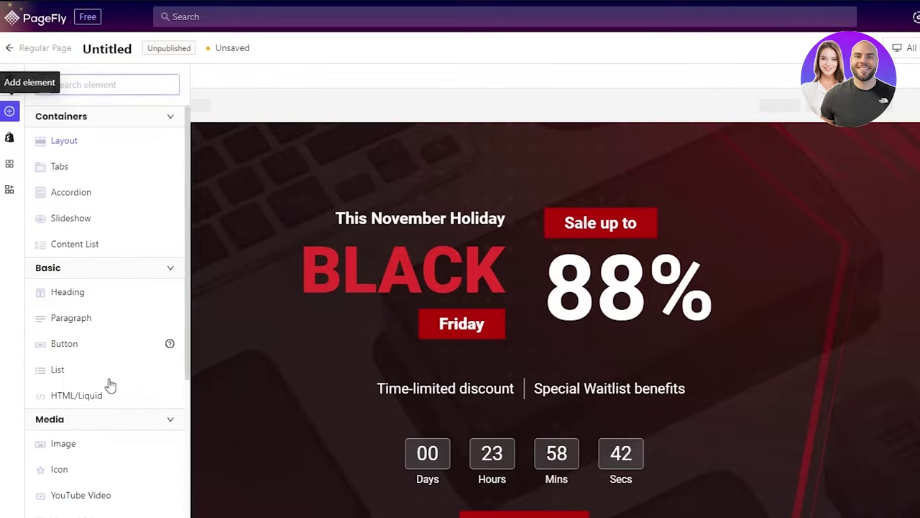
click(55, 139)
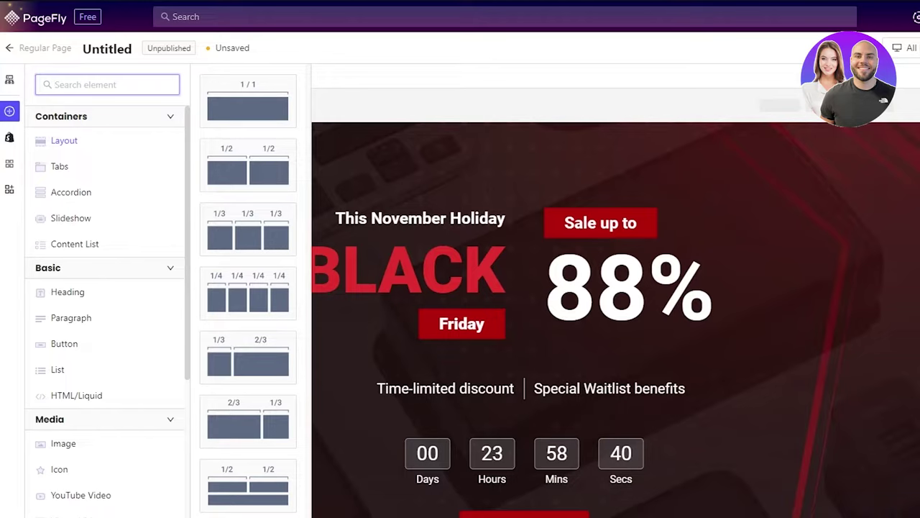
scroll(150, 269, down, 5)
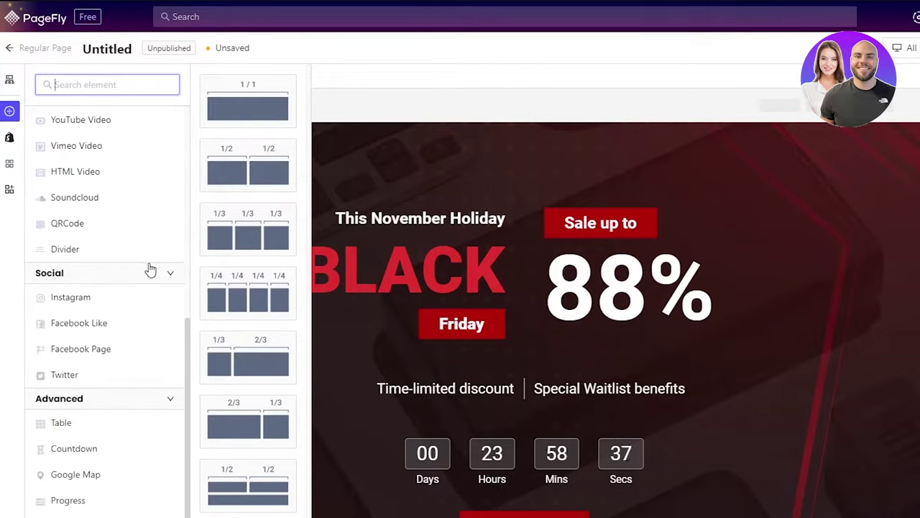
scroll(150, 269, up, 5)
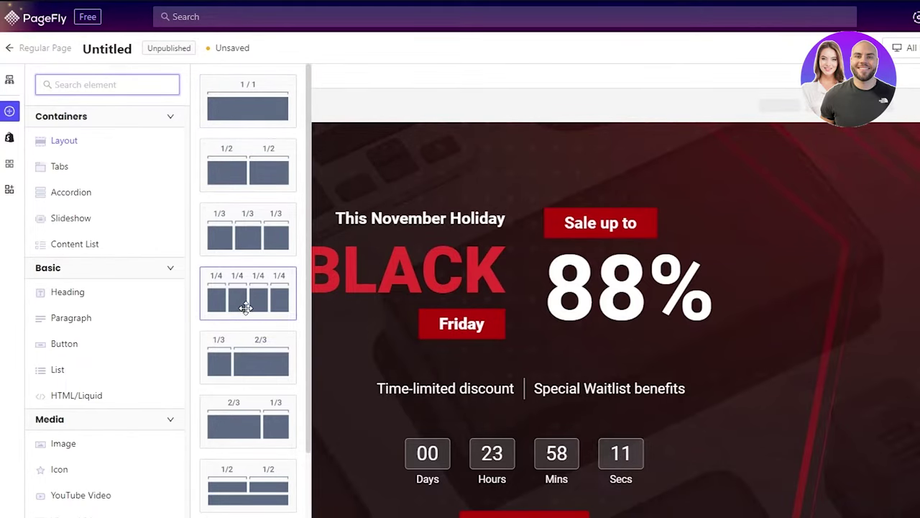
drag(233, 366, 729, 352)
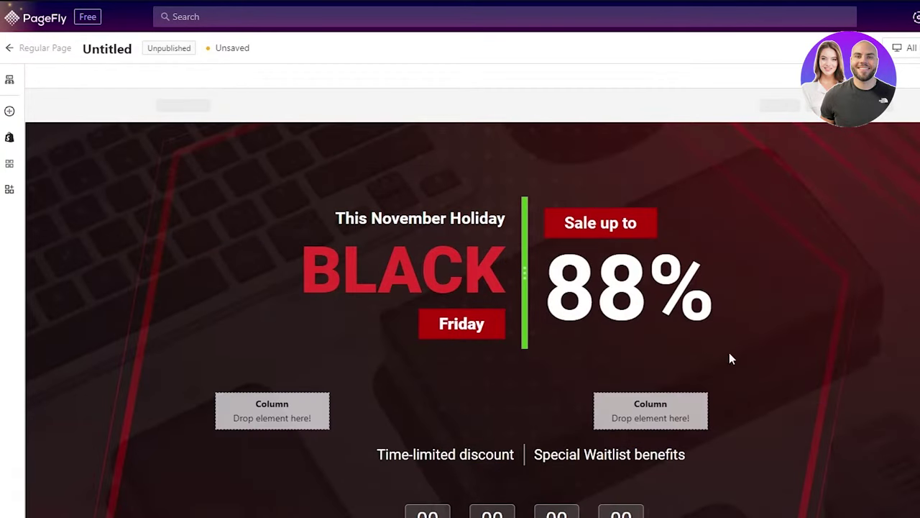
- Move the new row under the "This November Holiday" heading and back above the "Time-limited discount" line
scroll(540, 380, down, 4)
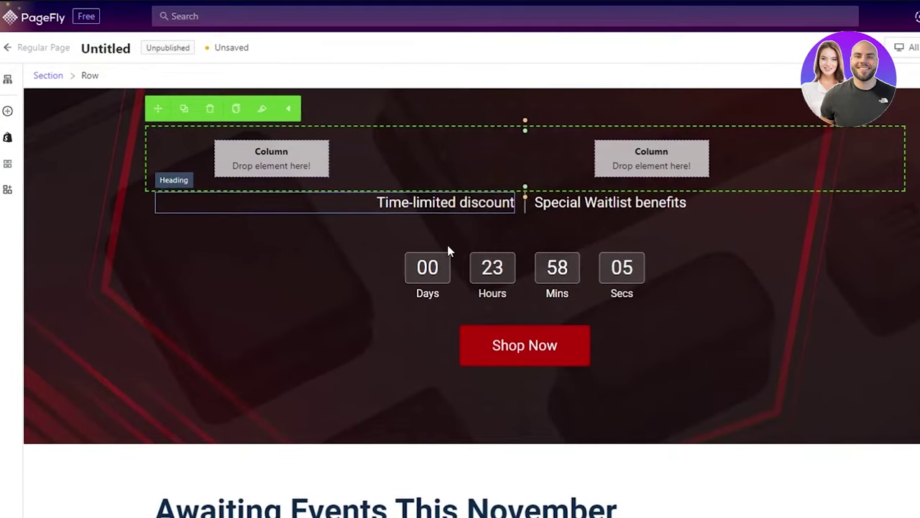
scroll(448, 249, up, 3)
drag(157, 274, 223, 169)
scroll(280, 274, up, 1)
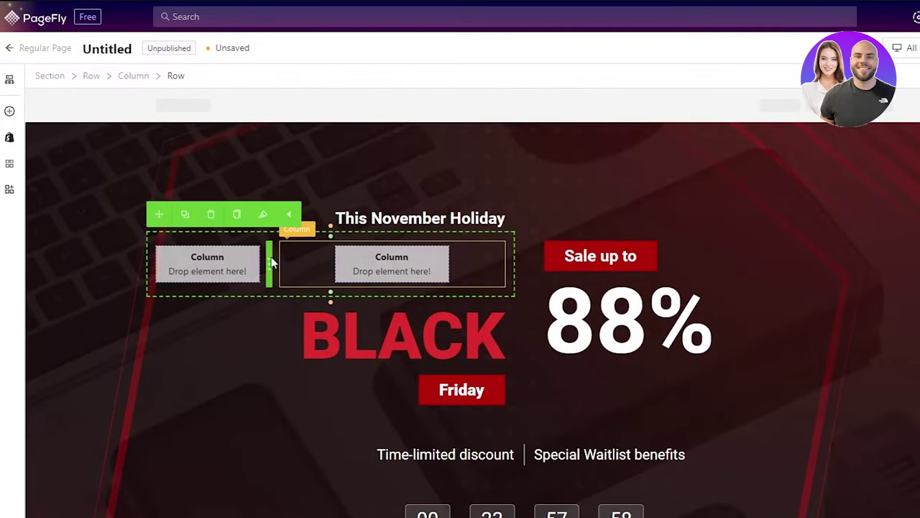
drag(159, 190, 466, 425)
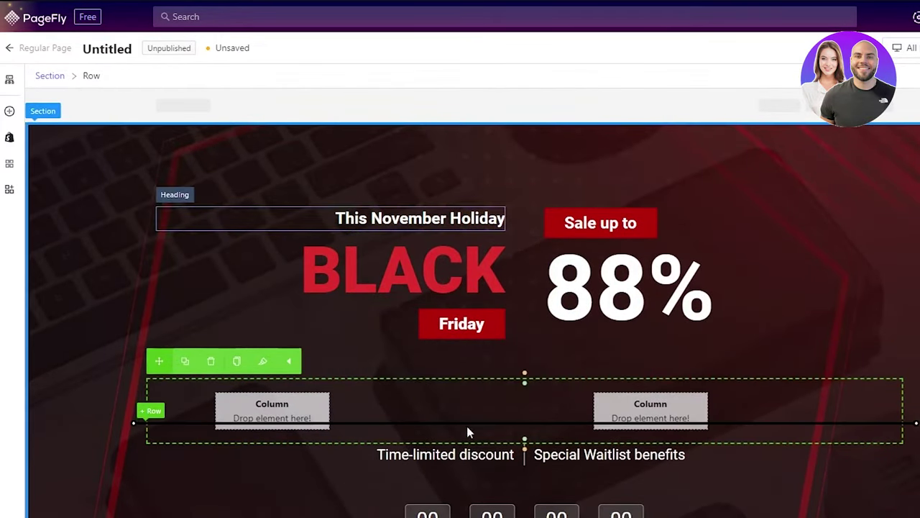
- Add a third column to the new row in the Black Friday banner
scroll(478, 431, down, 3)
scroll(399, 299, up, 1)
click(663, 285)
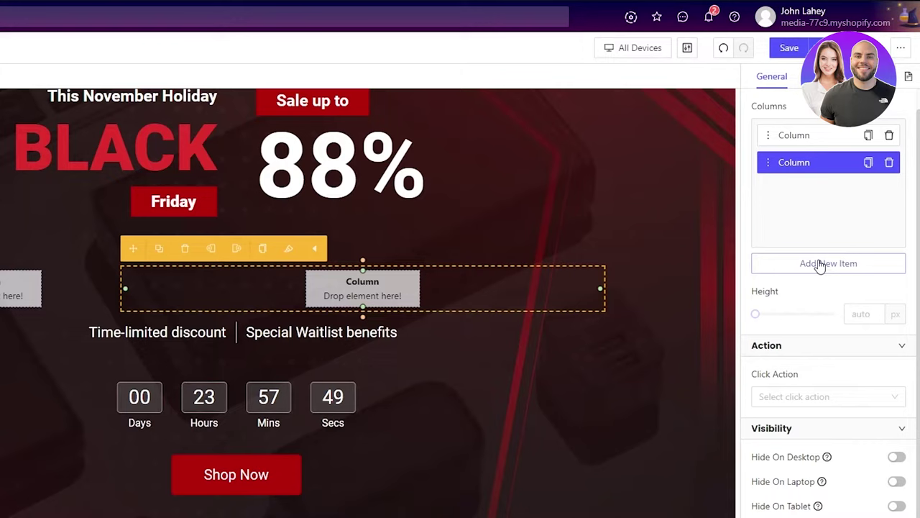
click(820, 263)
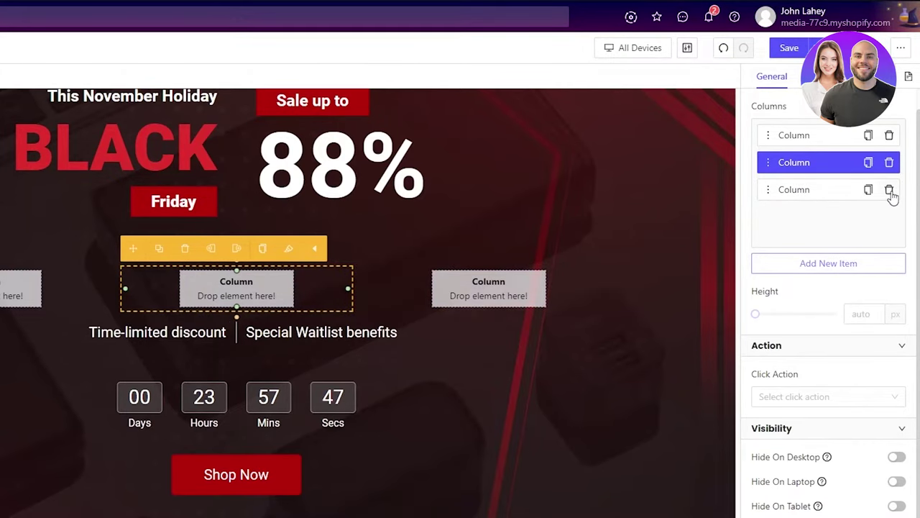
- Delete the new row's third column and place a Tabs element with headers above its content in the column under the 88% heading
click(890, 190)
click(308, 216)
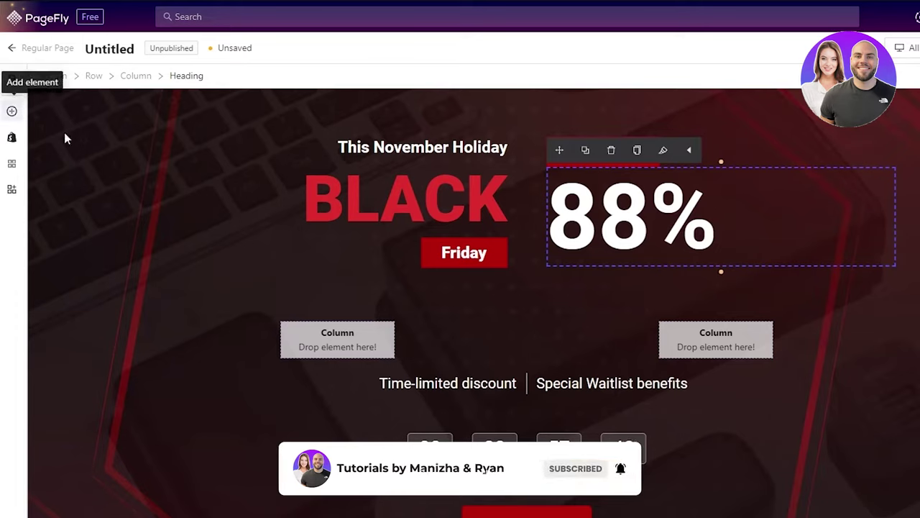
click(10, 113)
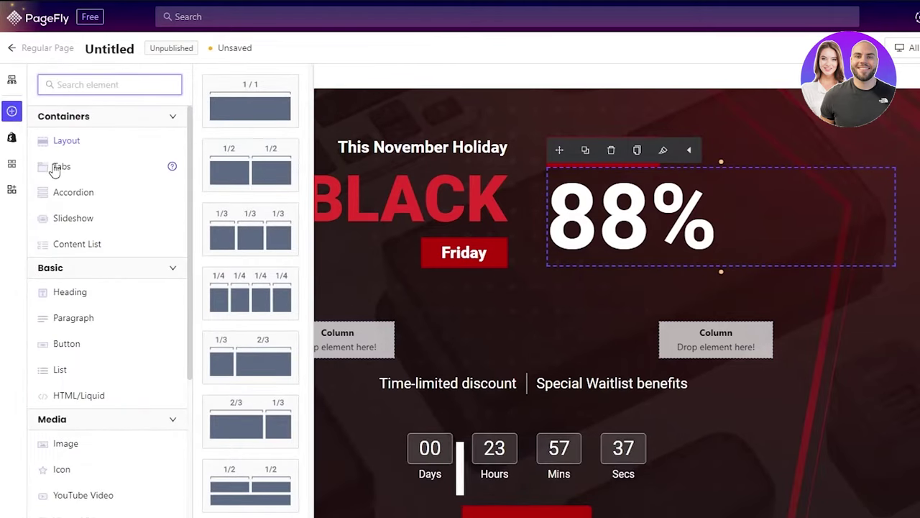
click(56, 167)
drag(302, 96, 712, 342)
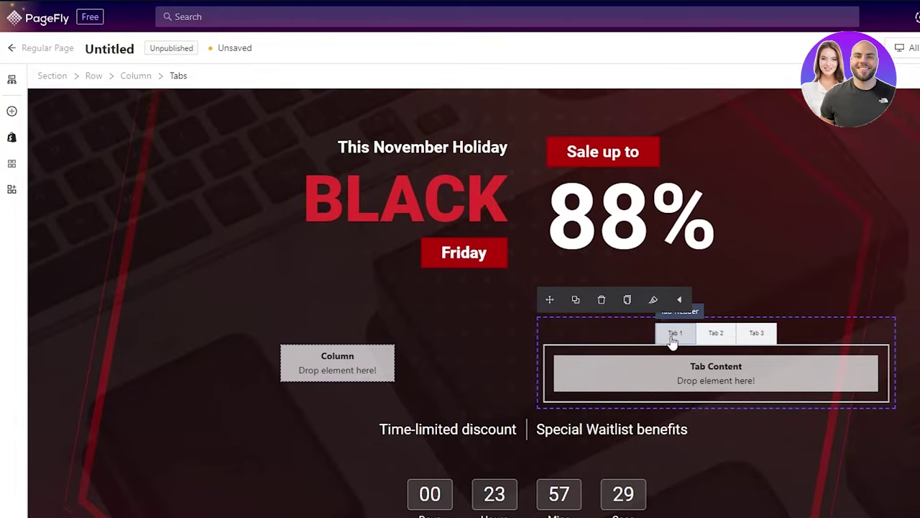
- Choose Tab 1 as the default active item of the Tabs element
click(804, 317)
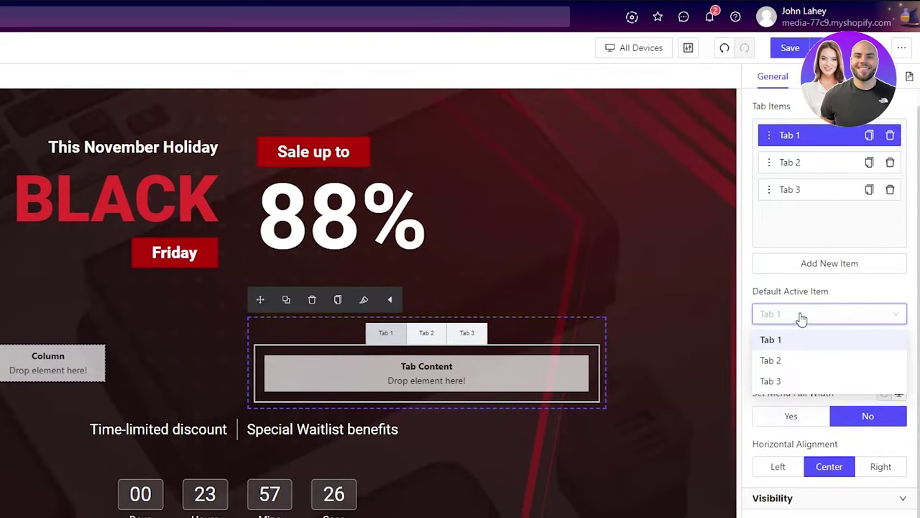
click(812, 336)
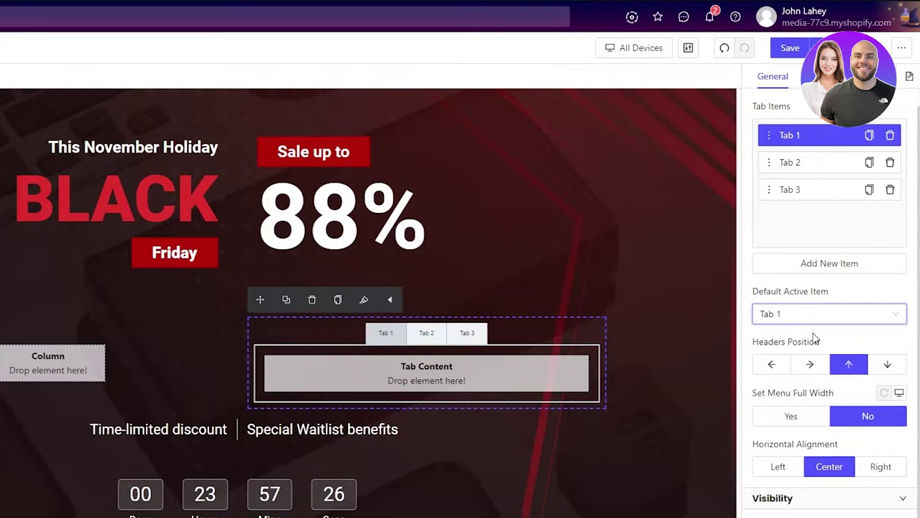
scroll(816, 335, down, 1)
scroll(816, 336, up, 2)
click(814, 338)
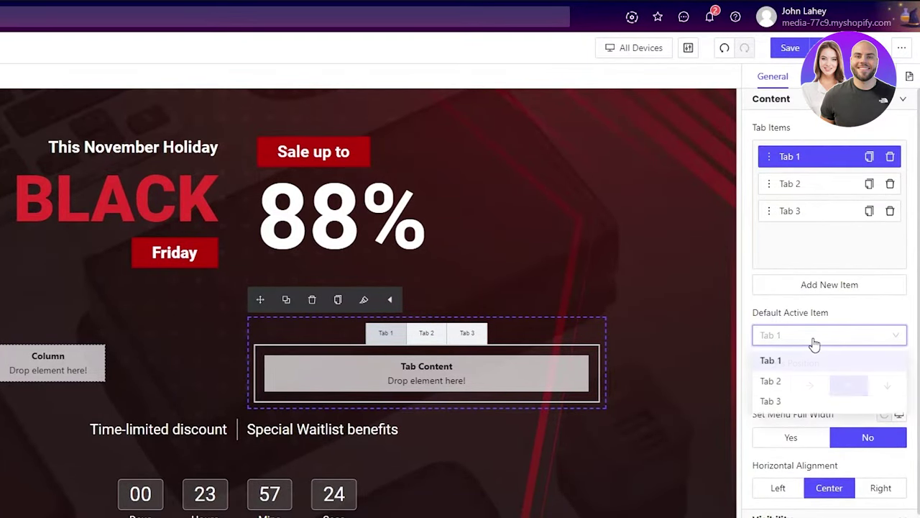
click(783, 362)
scroll(787, 291, down, 1)
scroll(787, 290, up, 1)
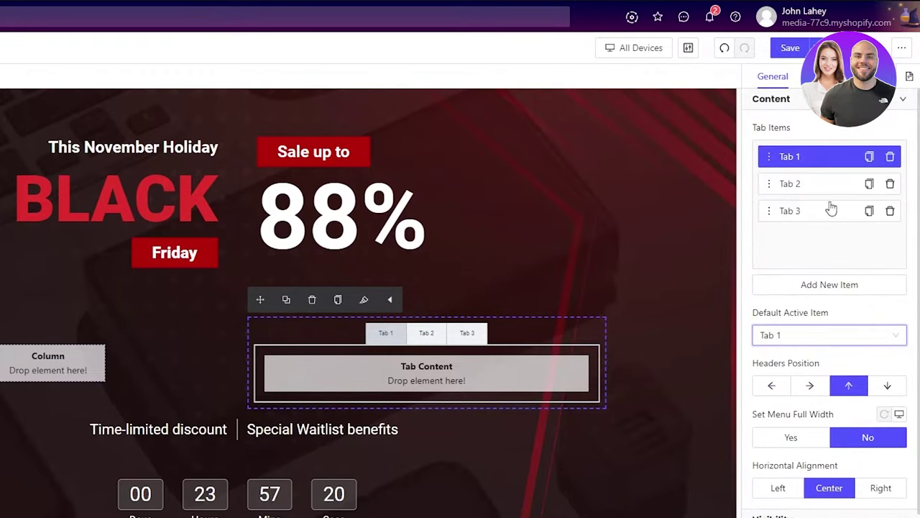
- Change the header text of the first tab to NIKE
click(805, 164)
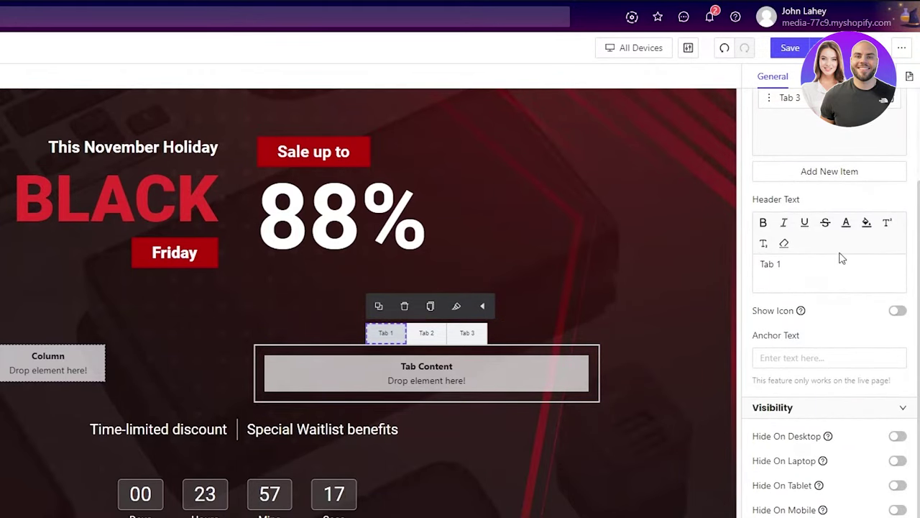
scroll(838, 259, up, 1)
click(813, 368)
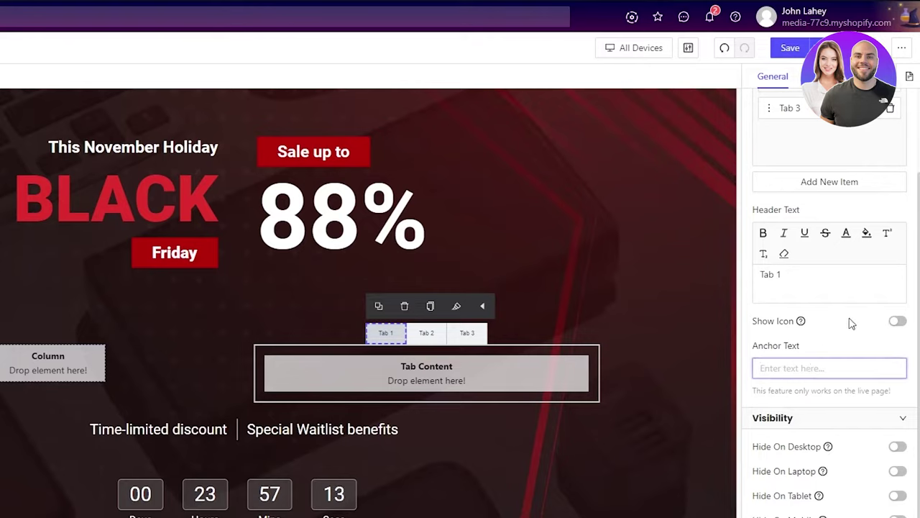
text(NIKE)
click(427, 332)
click(803, 376)
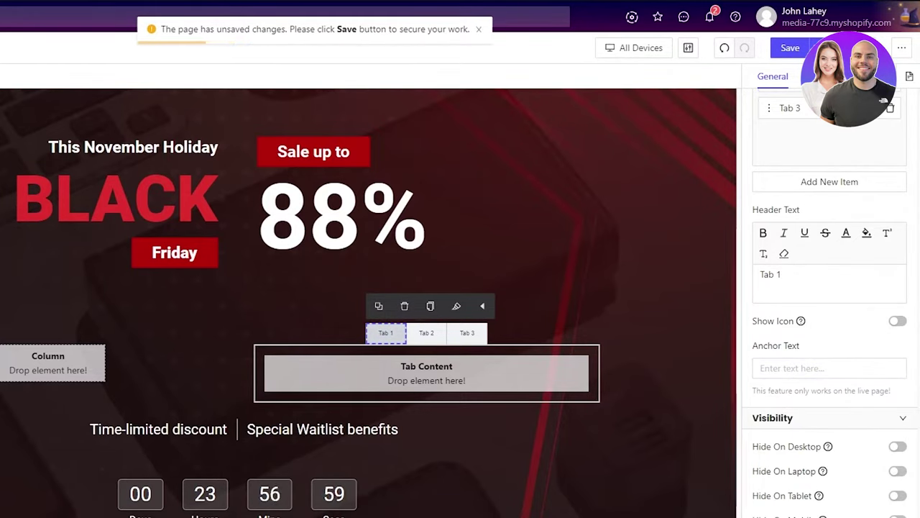
scroll(813, 123, up, 2)
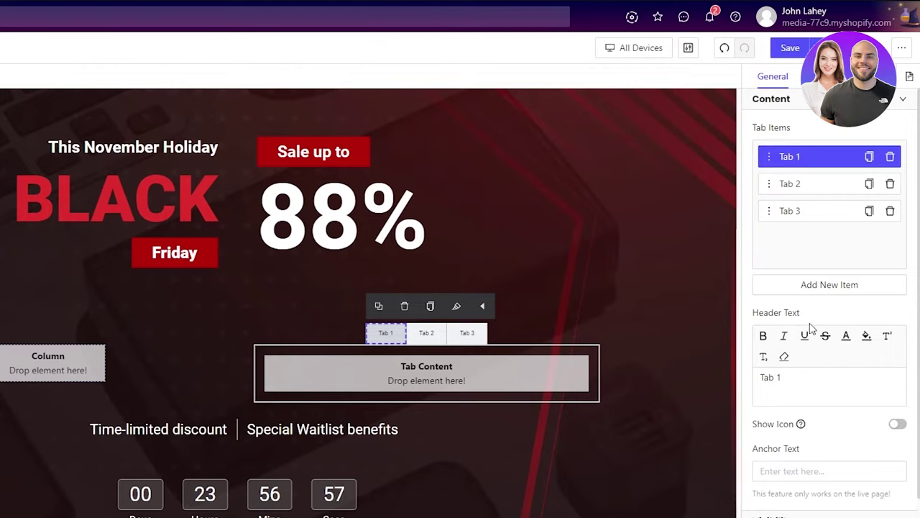
drag(799, 380, 754, 378)
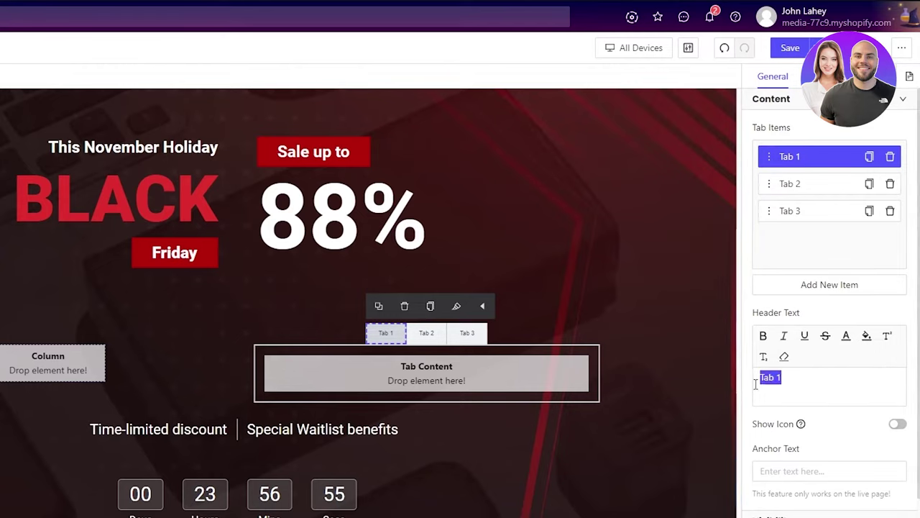
text(NIKE)
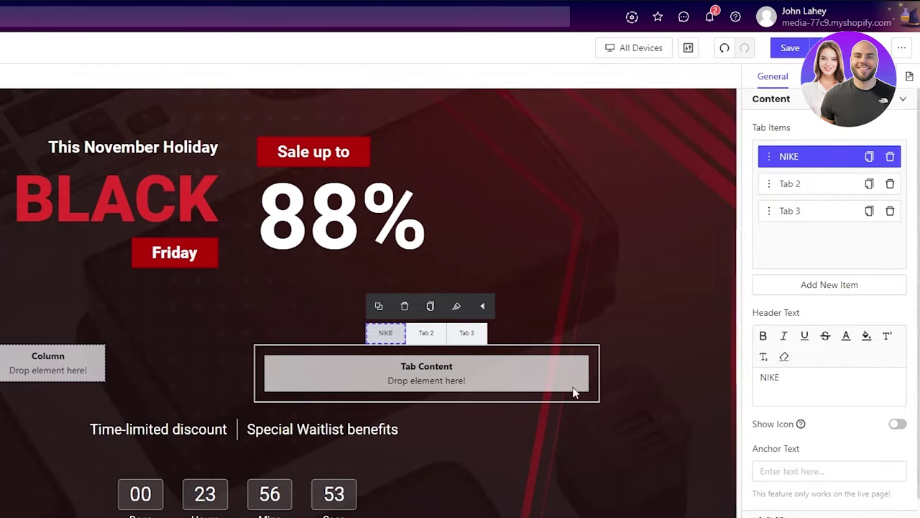
- Change the header text of the second tab to ADIDAS
click(422, 341)
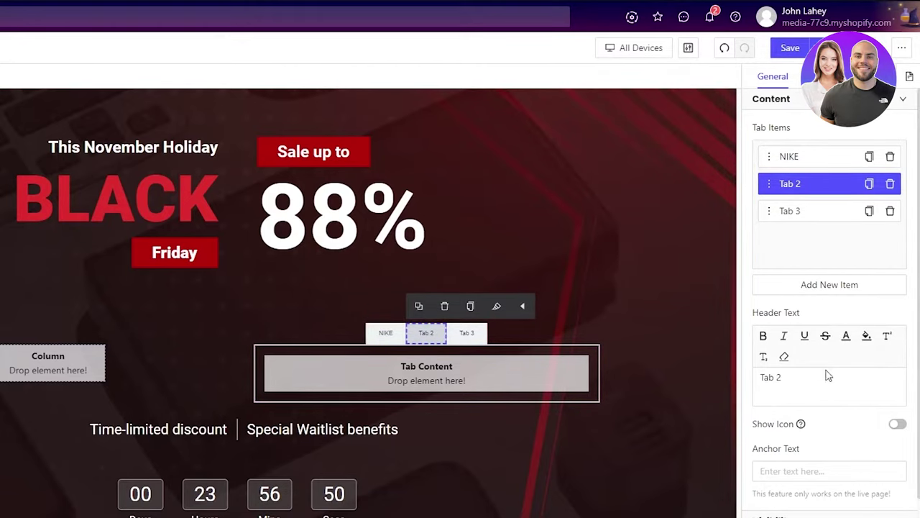
drag(791, 375, 760, 379)
text(ADIDAS)
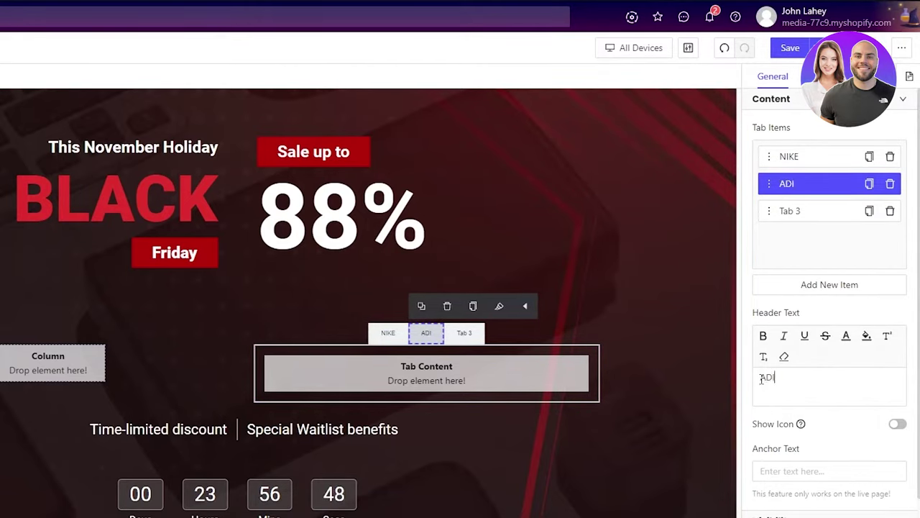
- Change the header text of the third tab to PUMA and make it bold
click(472, 332)
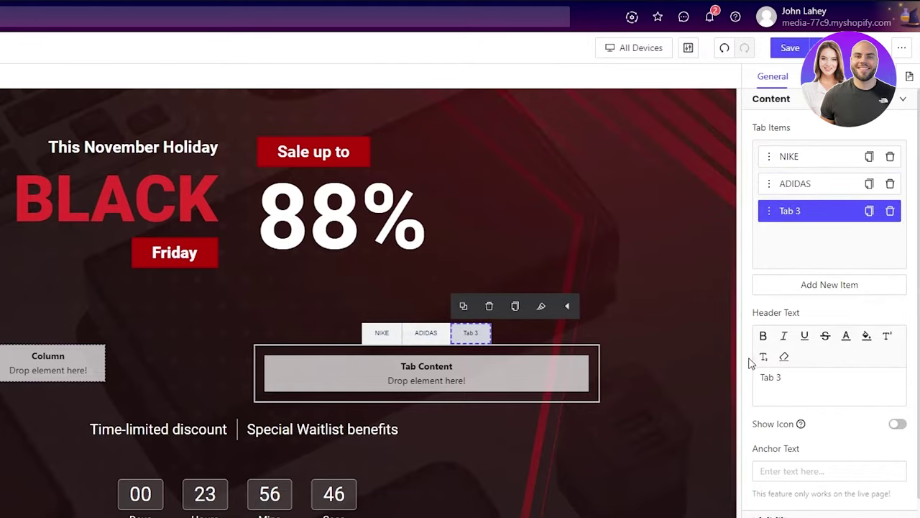
drag(789, 373, 755, 375)
text(PUMA)
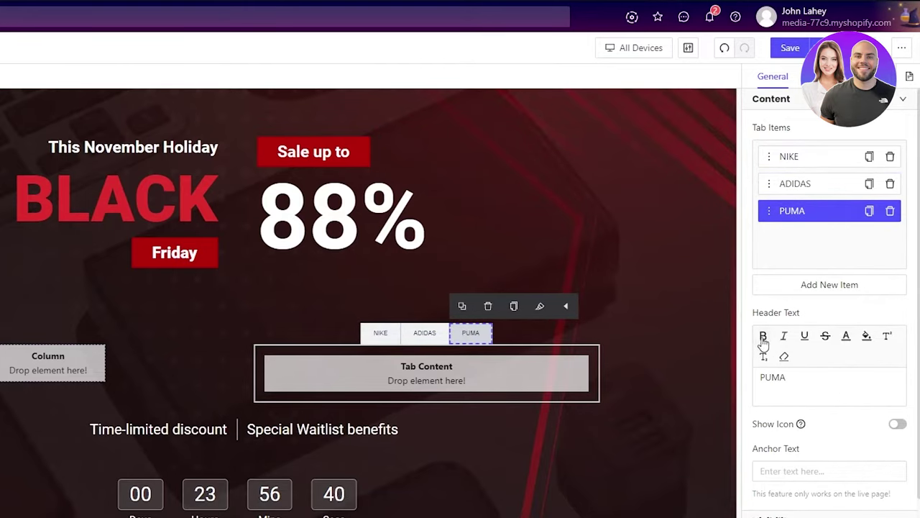
drag(797, 377, 755, 377)
click(763, 345)
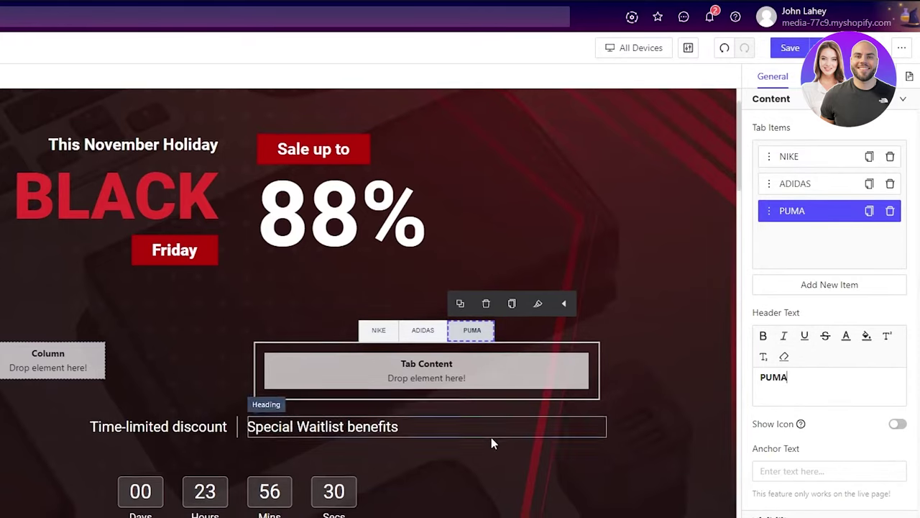
- Add a plain image Slideshow element below the Shop Now button in the Black Friday banner
scroll(492, 438, down, 2)
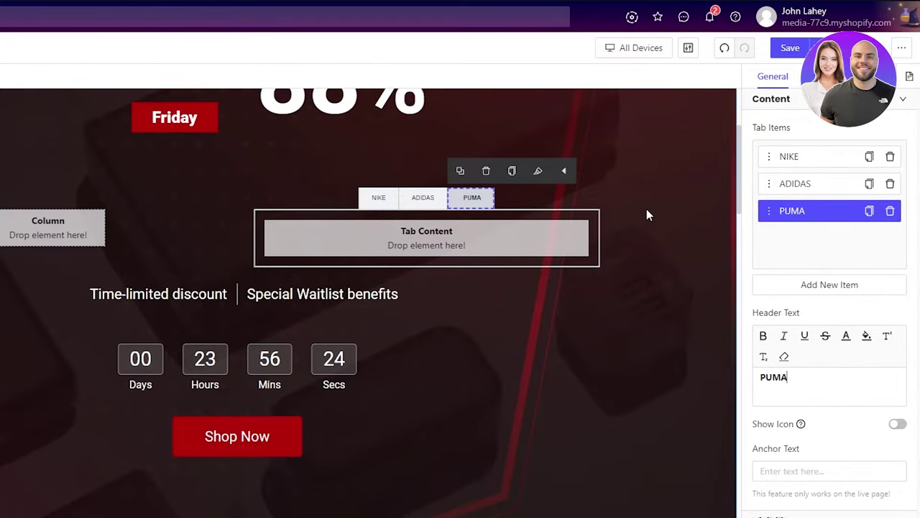
click(17, 111)
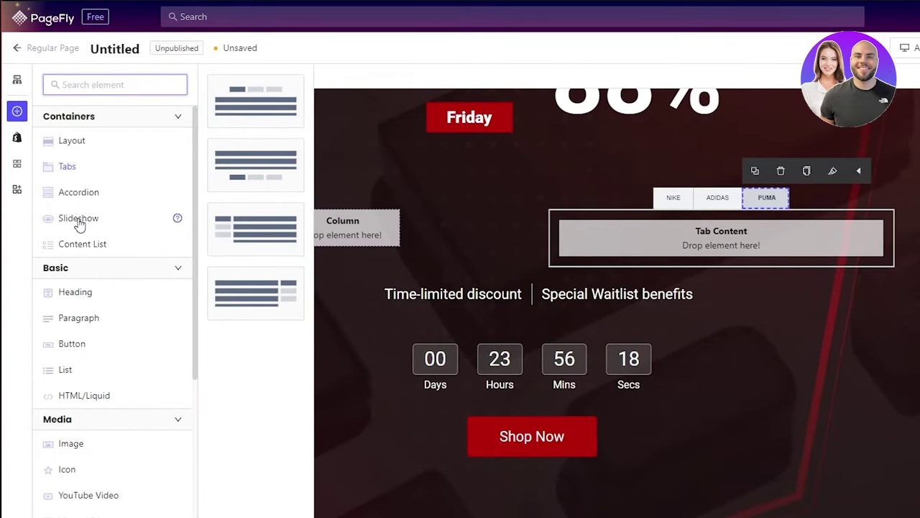
drag(79, 225, 544, 257)
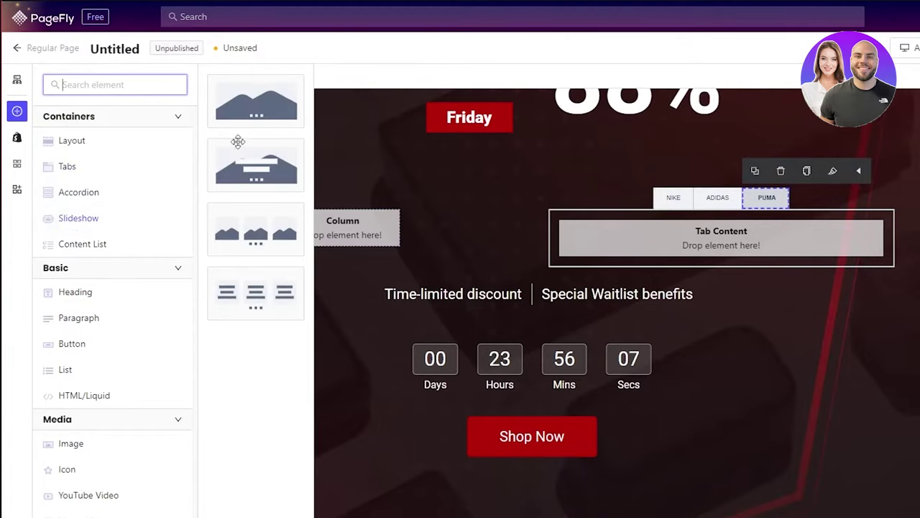
drag(256, 100, 764, 478)
scroll(801, 360, down, 3)
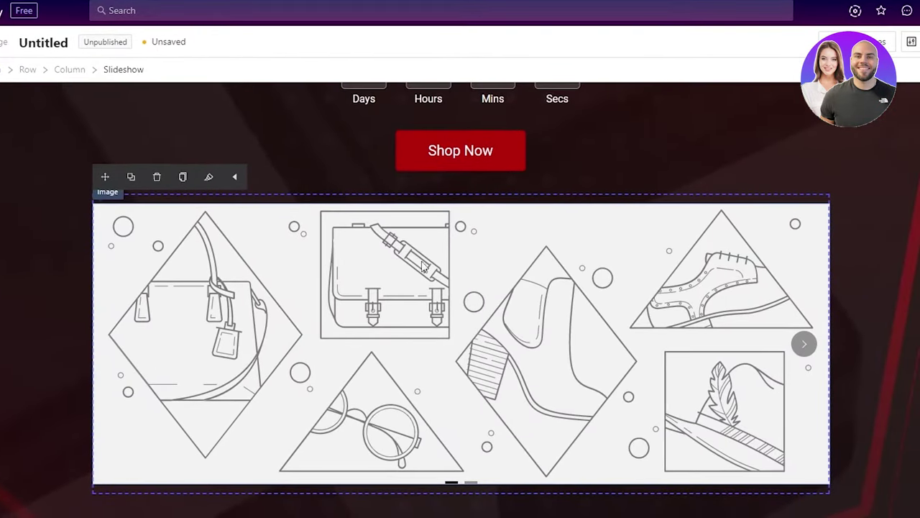
- Advance the slideshow to its next image and look over the page around it
click(826, 379)
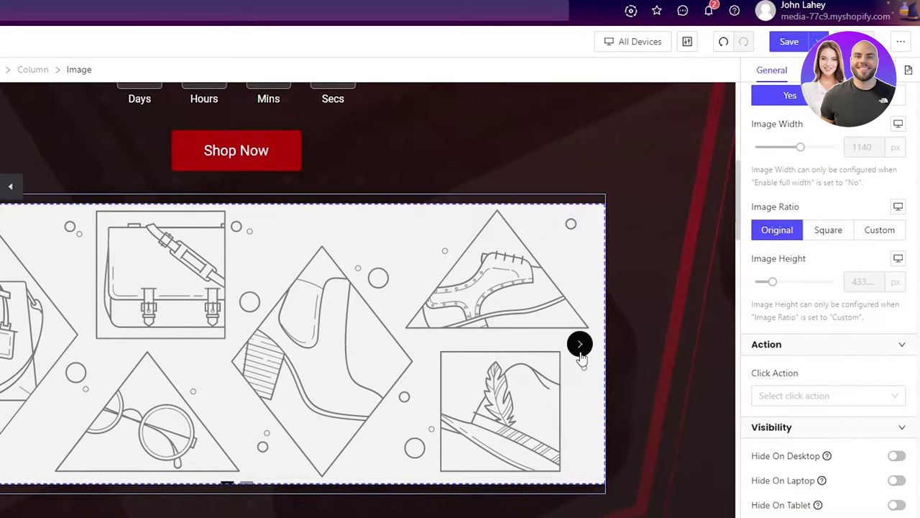
click(579, 348)
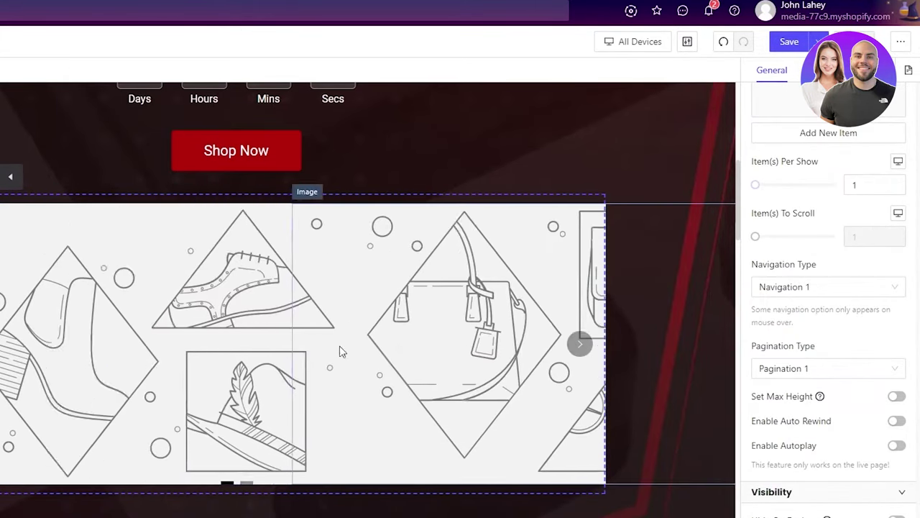
scroll(340, 352, down, 5)
scroll(339, 345, up, 5)
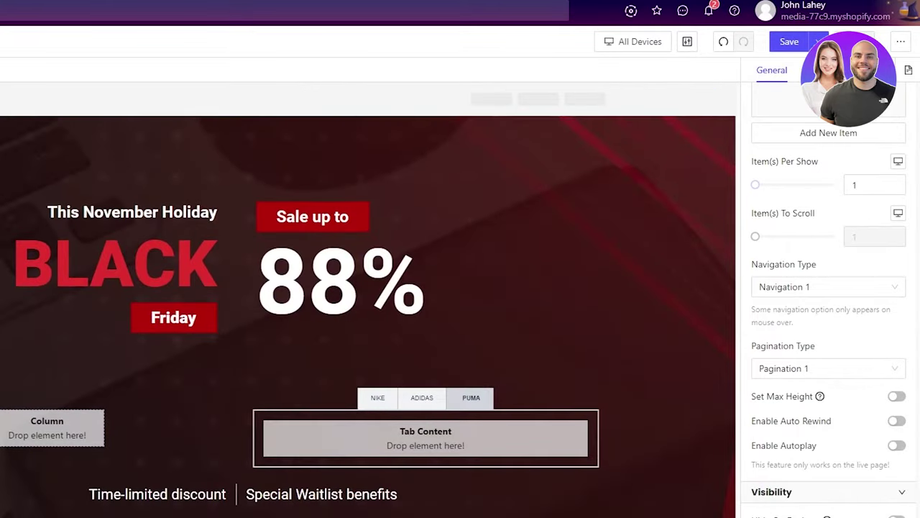
- Add a Button element with a YouTube video icon next to the "Sale up to" label in the banner
click(16, 105)
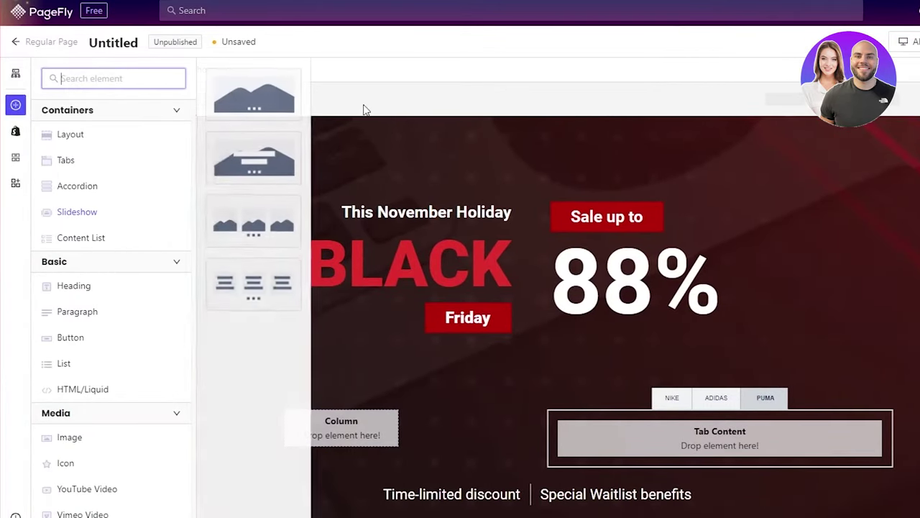
scroll(101, 223, down, 2)
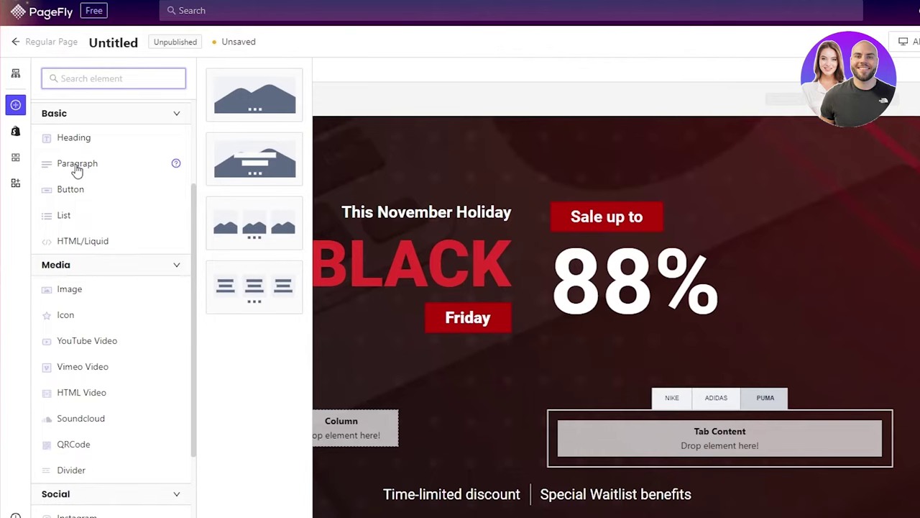
drag(82, 188, 60, 78)
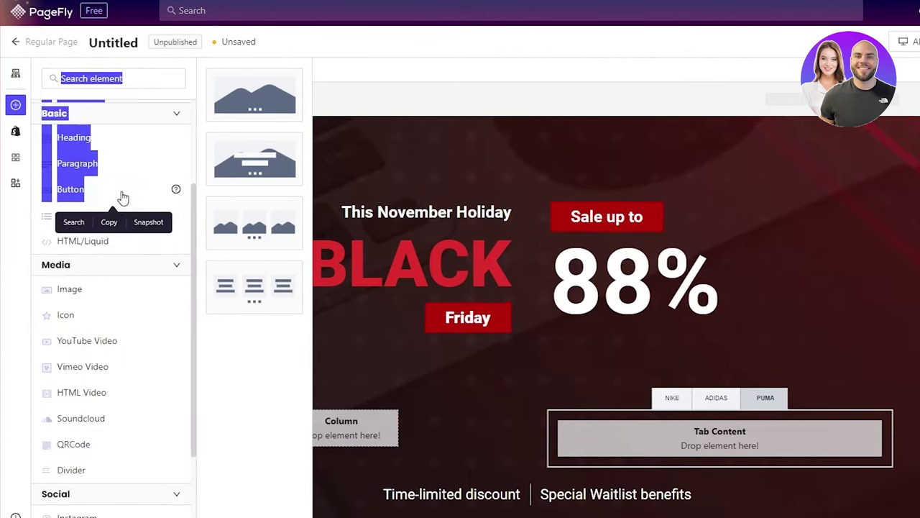
click(94, 192)
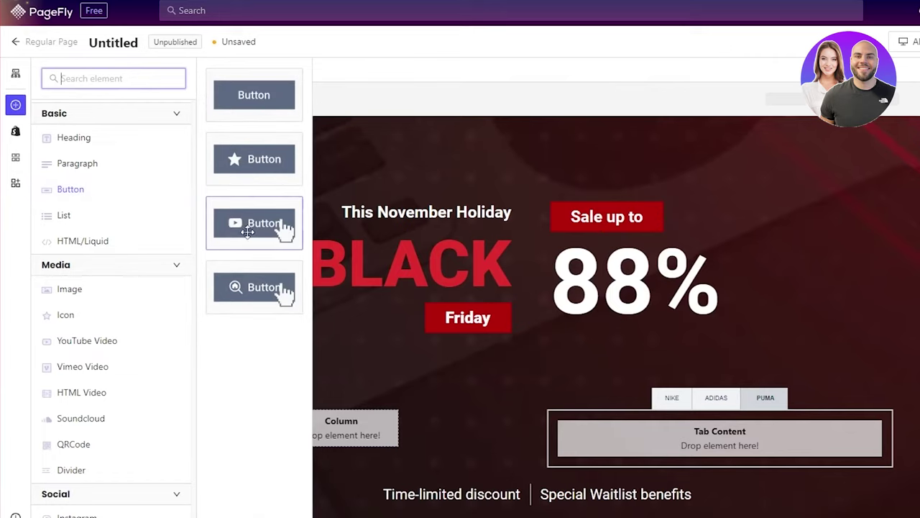
drag(245, 227, 817, 260)
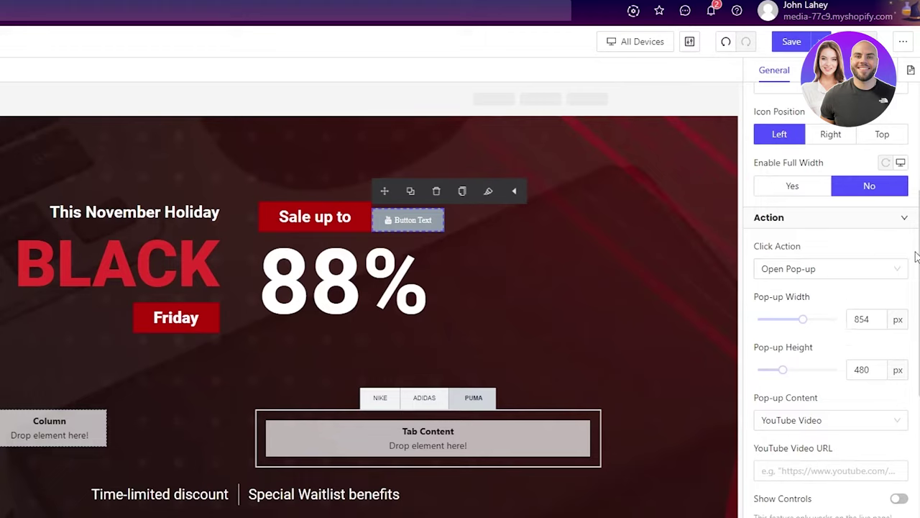
- Replace the new button's text with "CLICK HERE FOR POP UP"
scroll(859, 218, up, 4)
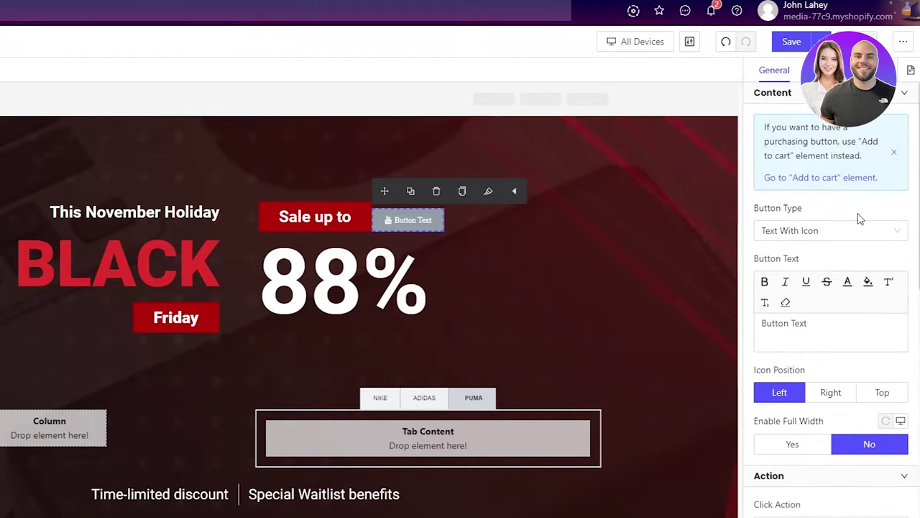
drag(825, 336, 755, 327)
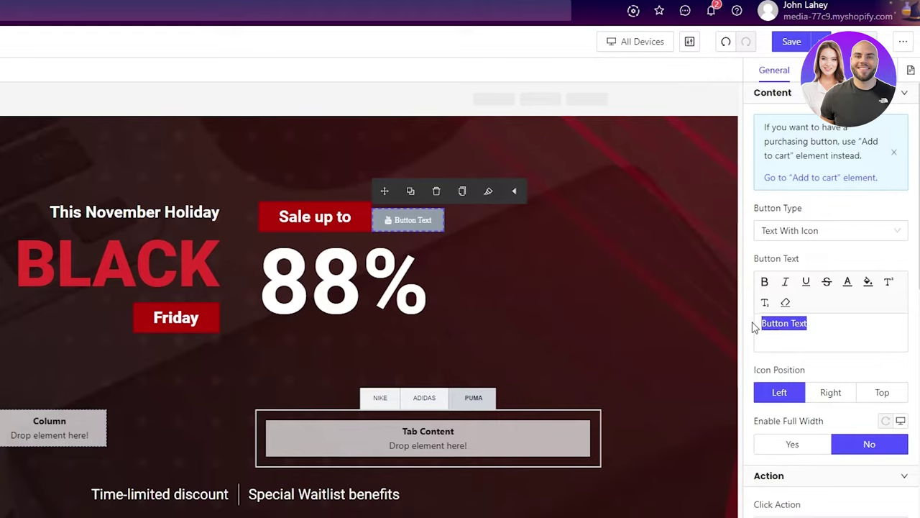
key(BackSpace)
text(CLICK HERE FOR POP UP)
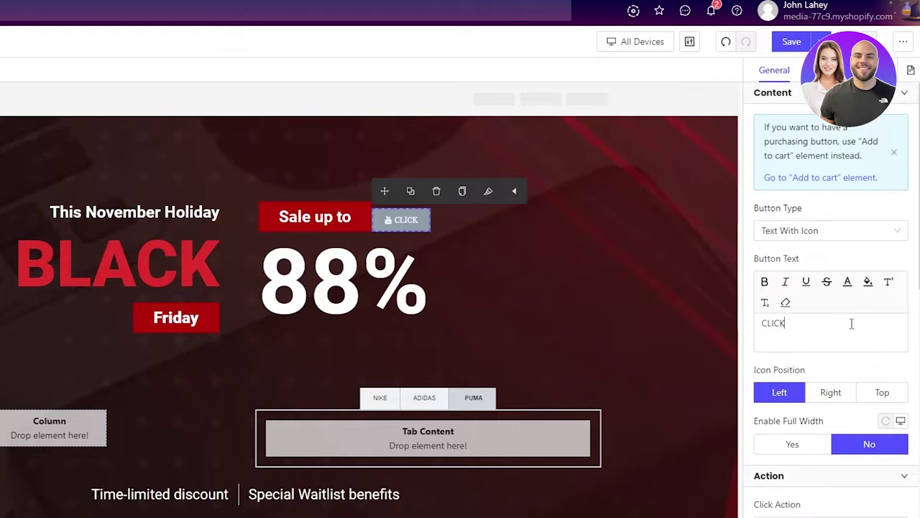
- Examine the pop-up button's click action settings, including the available pop-up content types and the YouTube video URL field
scroll(889, 305, down, 2)
scroll(888, 305, down, 3)
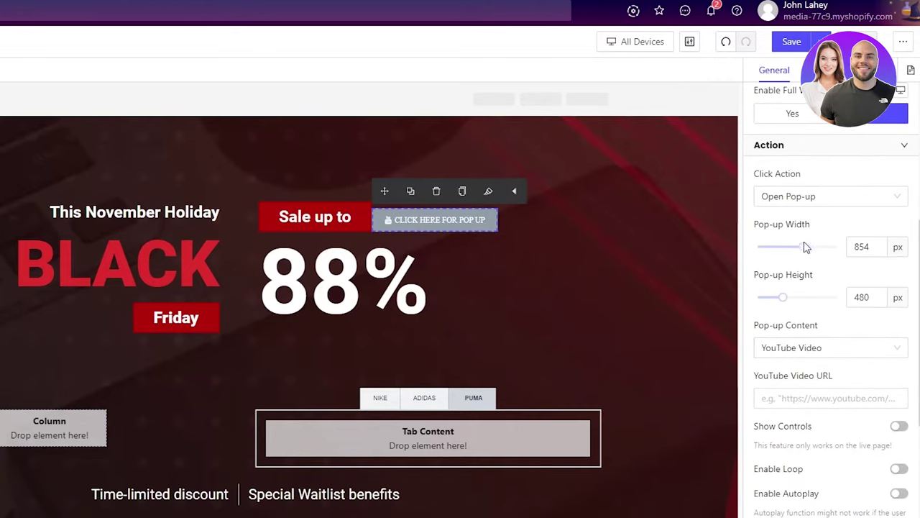
scroll(824, 348, down, 3)
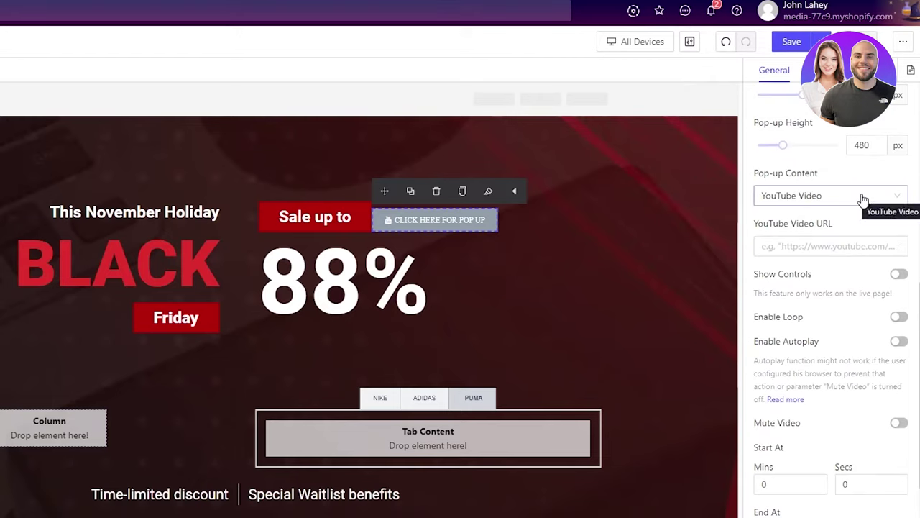
click(863, 199)
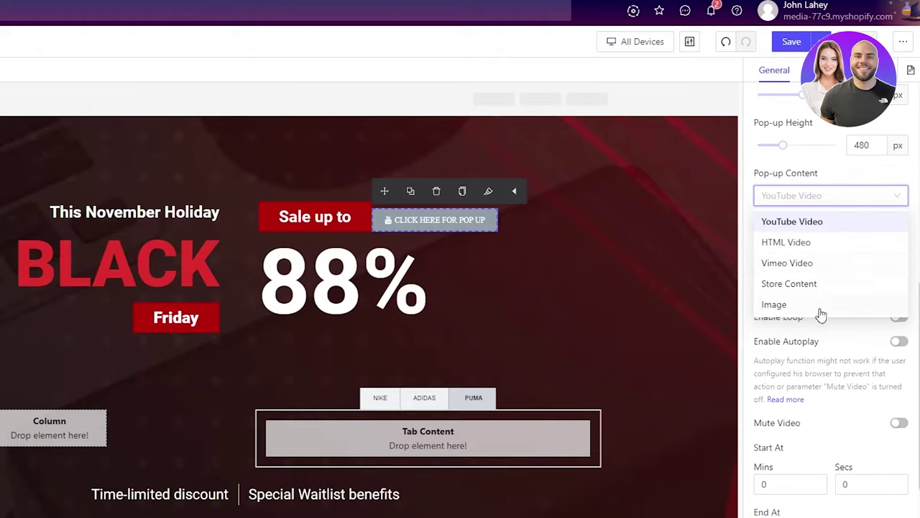
click(873, 195)
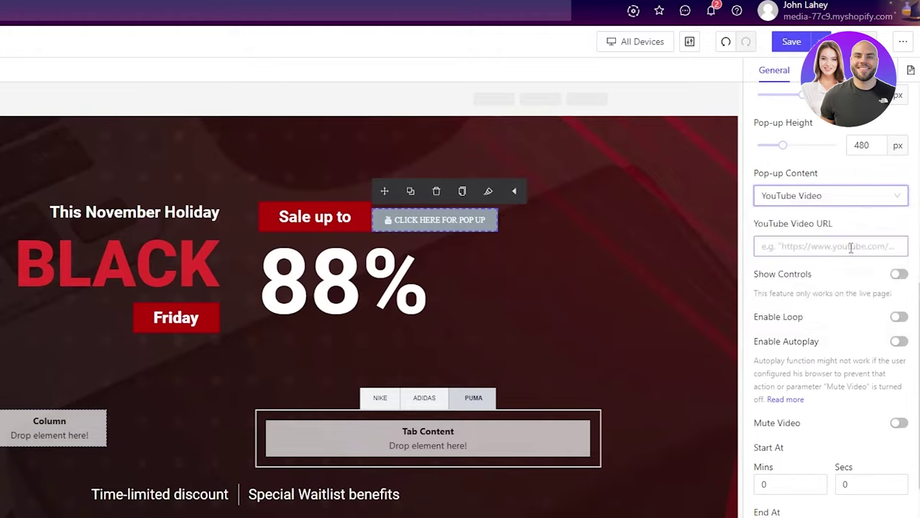
click(851, 247)
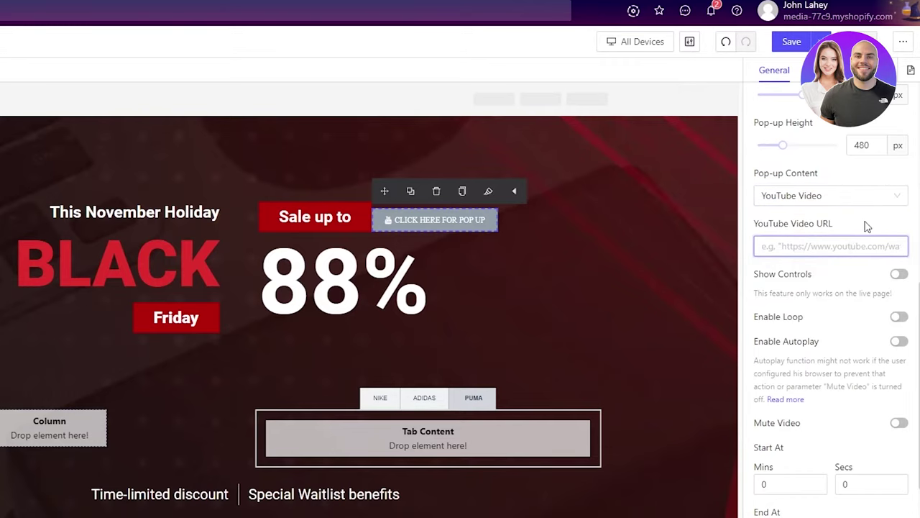
click(867, 230)
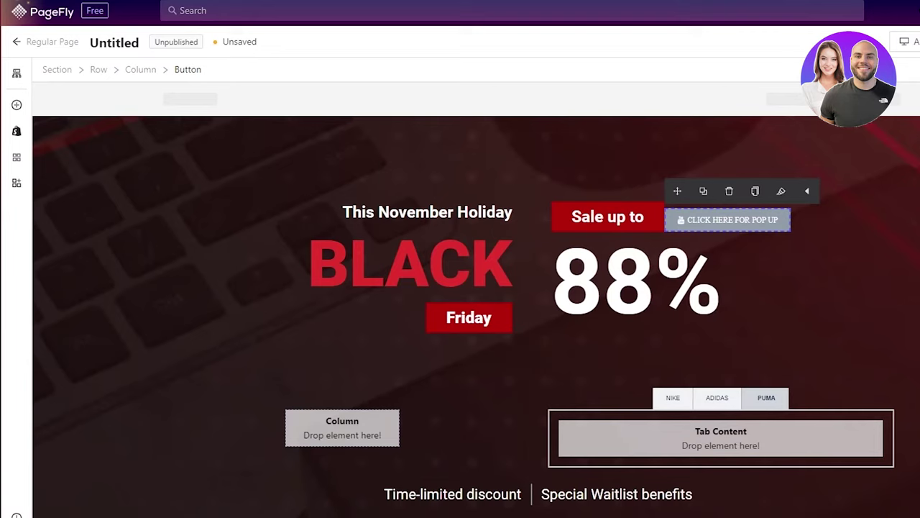
- Browse the standard page elements, such as media and social, and the Shopify product and collection elements
click(17, 104)
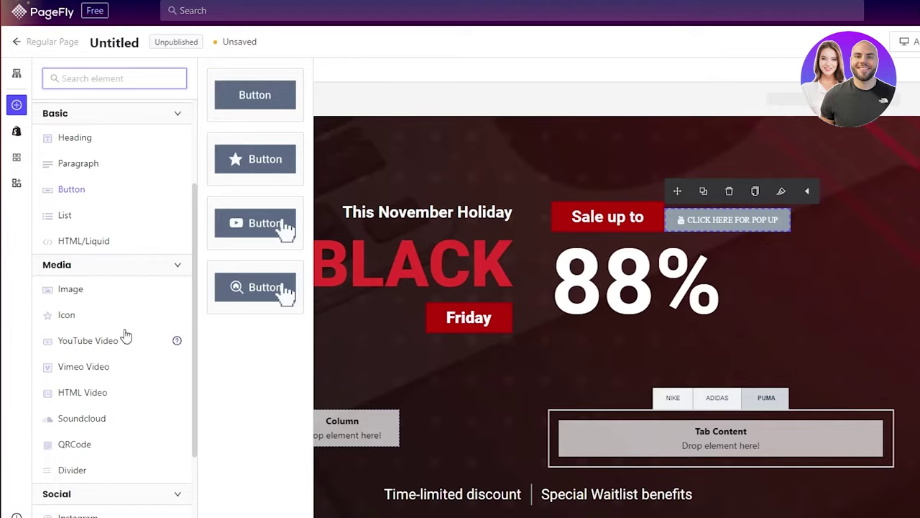
scroll(125, 331, down, 1)
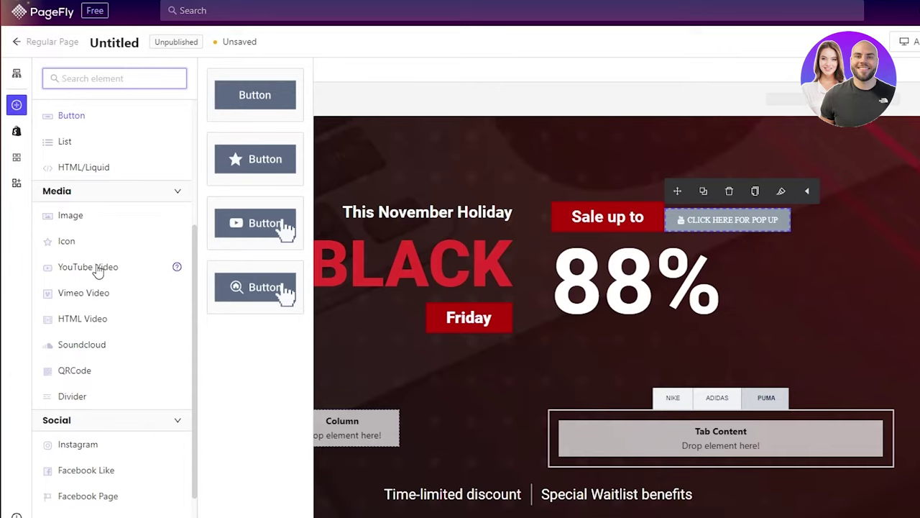
scroll(127, 422, down, 3)
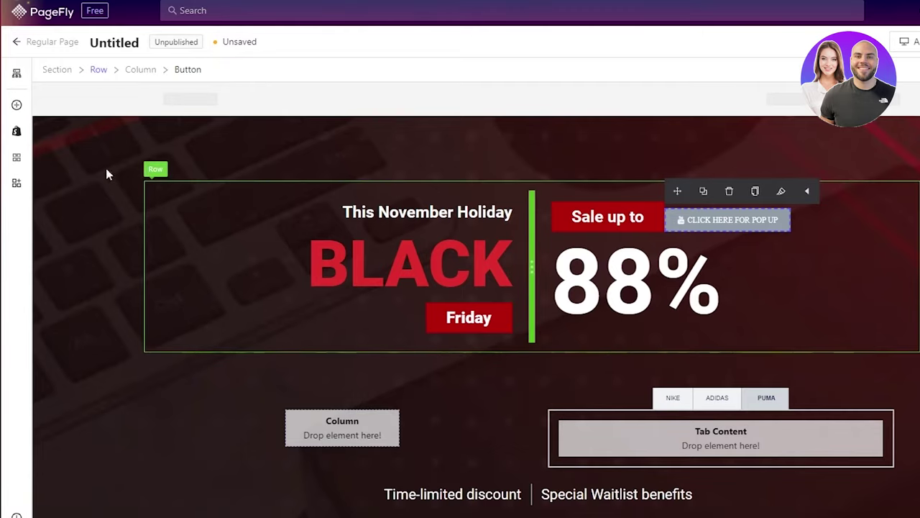
click(18, 132)
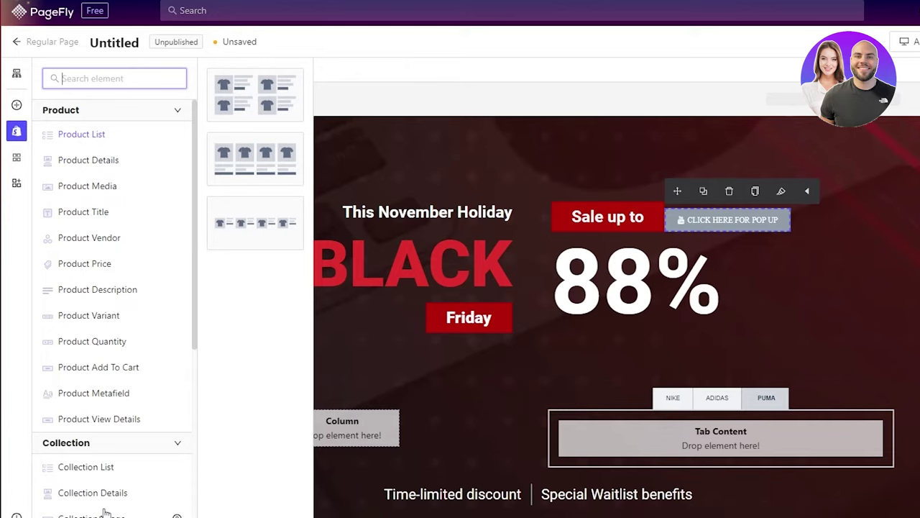
scroll(104, 504, down, 5)
- Look through the third-party elements and the catalogue of extra third-party applications, and return to the page editor
click(16, 158)
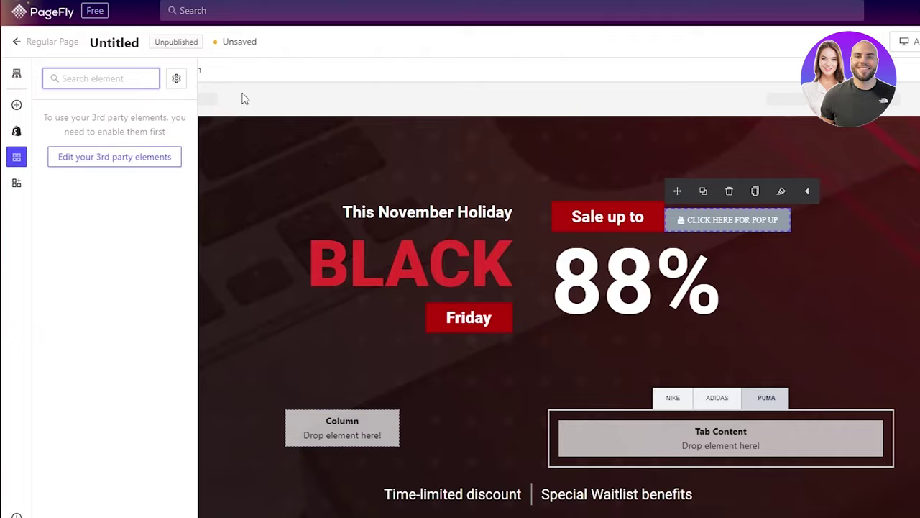
click(18, 189)
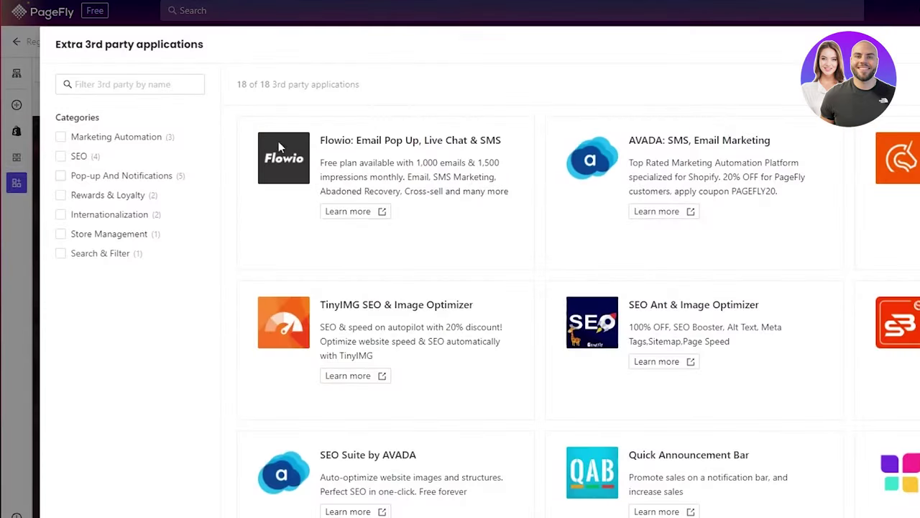
scroll(768, 310, down, 3)
scroll(529, 309, up, 3)
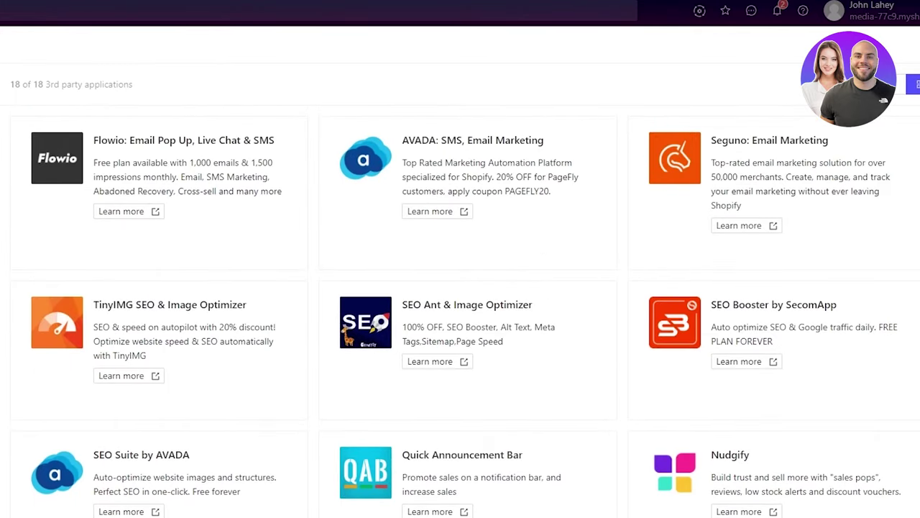
key(Escape)
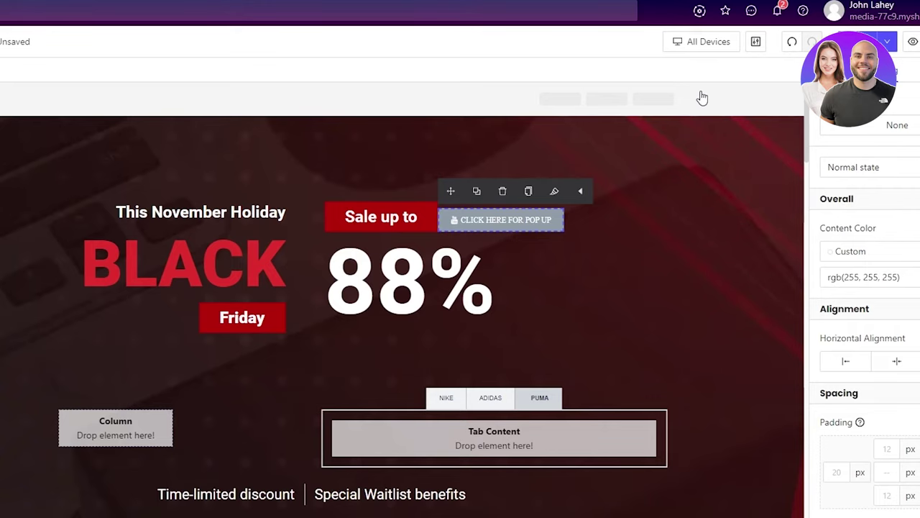
- Save the page with the title "nike" and publish it at the URL ending "nike" using the free publishable slot
key(ctrl+s)
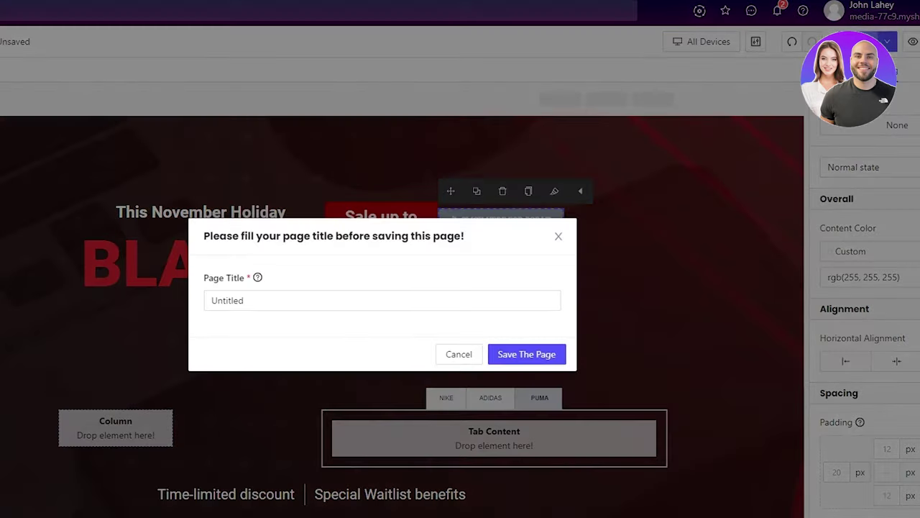
drag(456, 296, 146, 338)
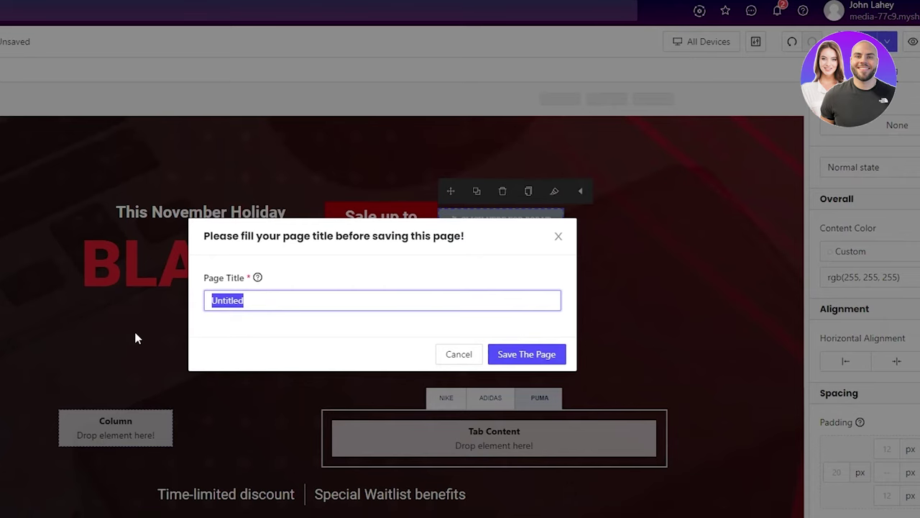
text(nike)
click(540, 360)
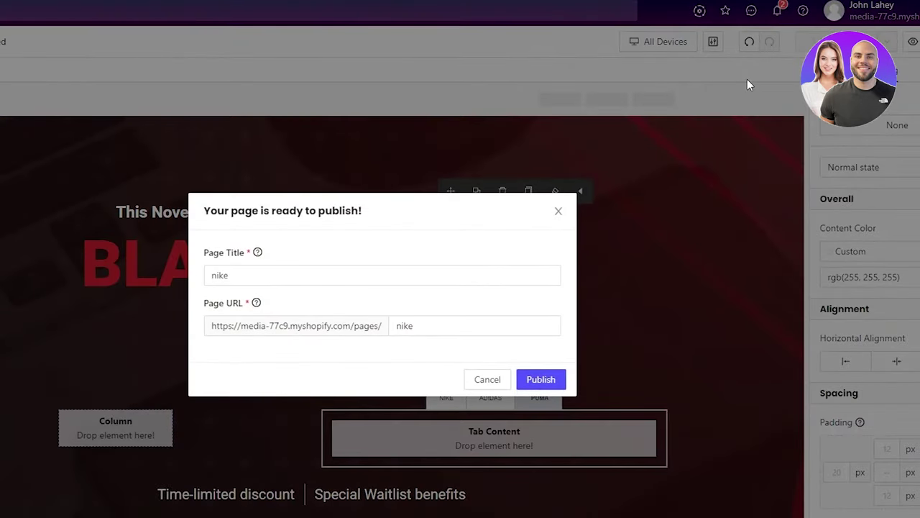
click(561, 380)
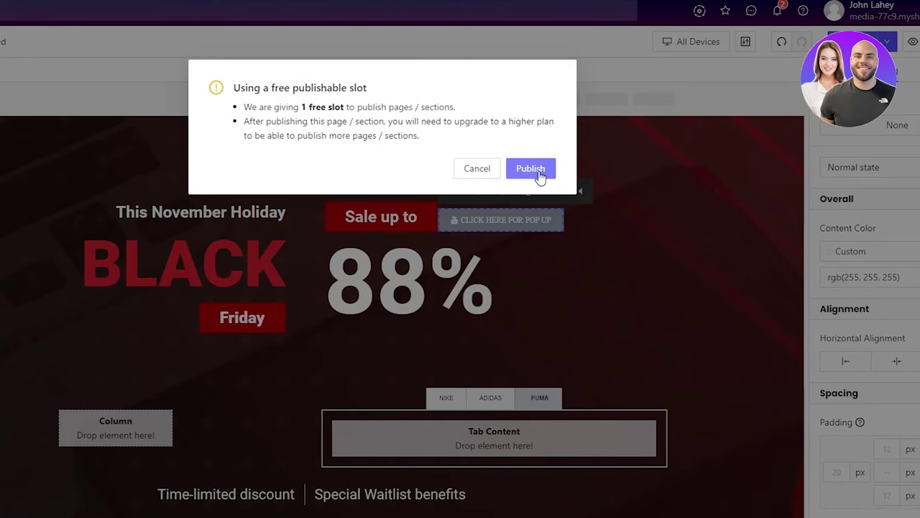
click(532, 170)
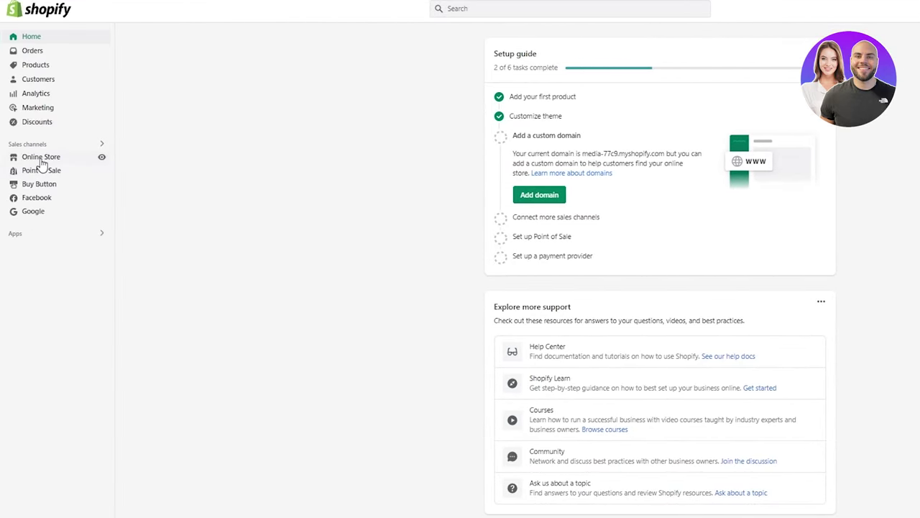
- In the Shopify admin, open the "nike" page from the online store's pages and view it live
click(41, 160)
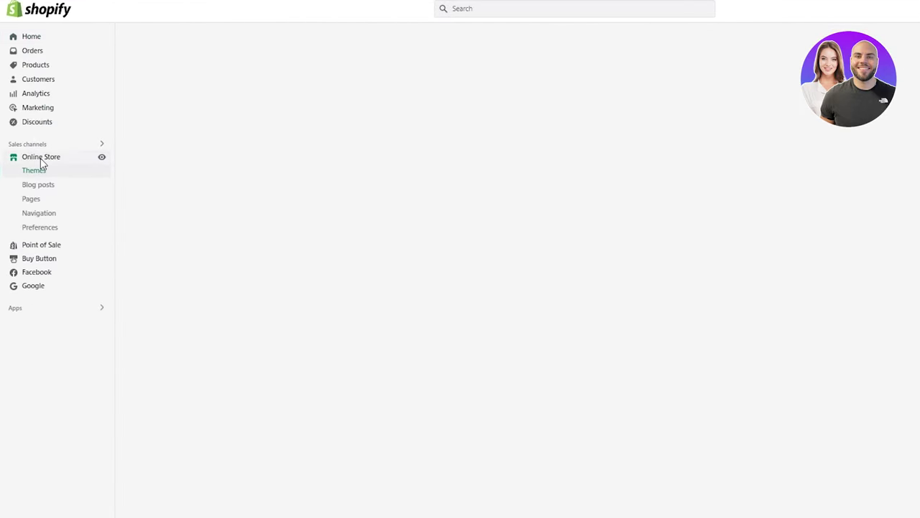
click(29, 200)
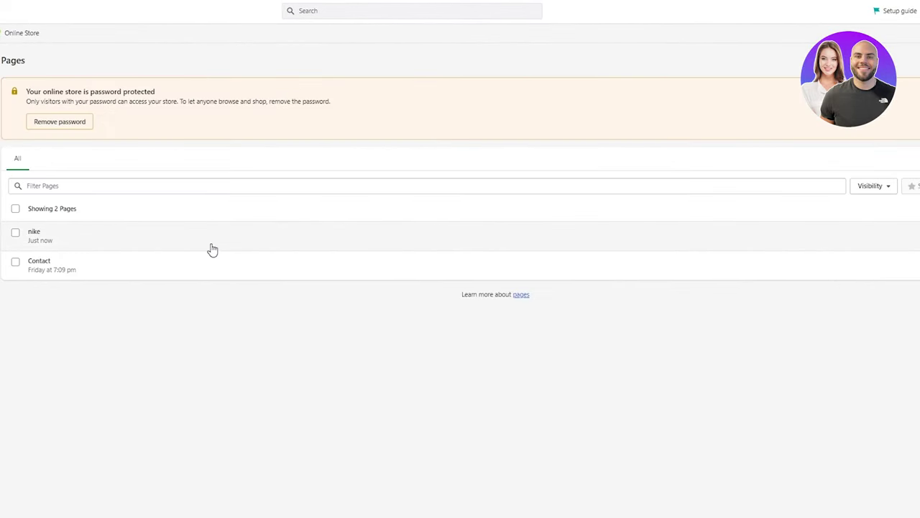
click(212, 249)
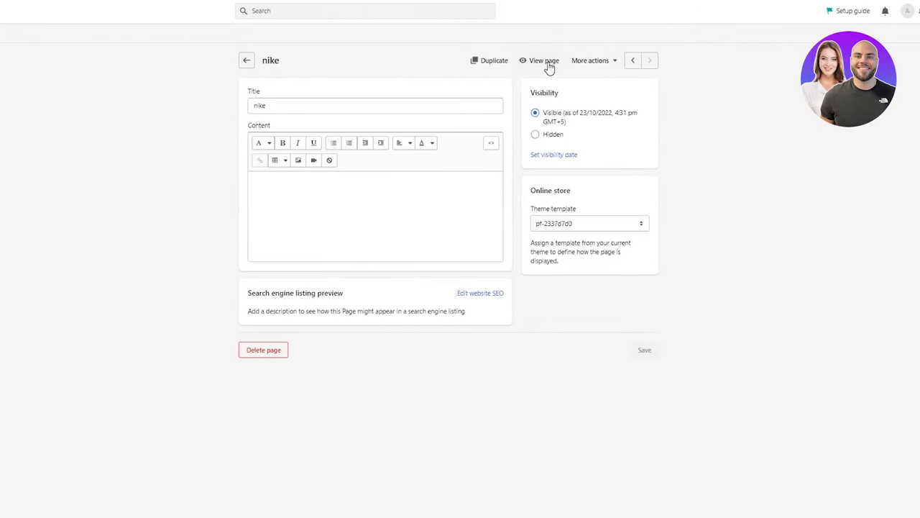
click(591, 62)
- Check the live page by switching between the ADIDAS, PUMA and NIKE tabs and looking over the slideshow and banner
scroll(647, 232, down, 2)
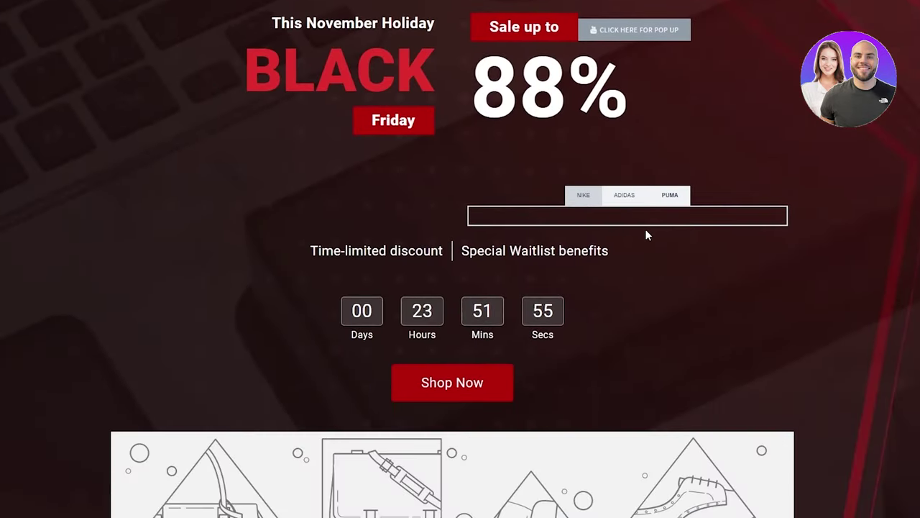
click(626, 198)
click(676, 195)
click(582, 196)
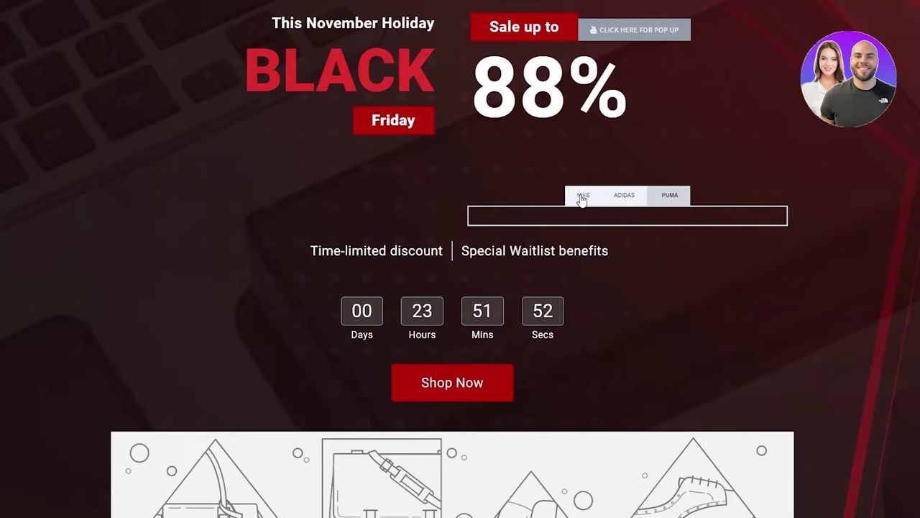
scroll(611, 166, down, 5)
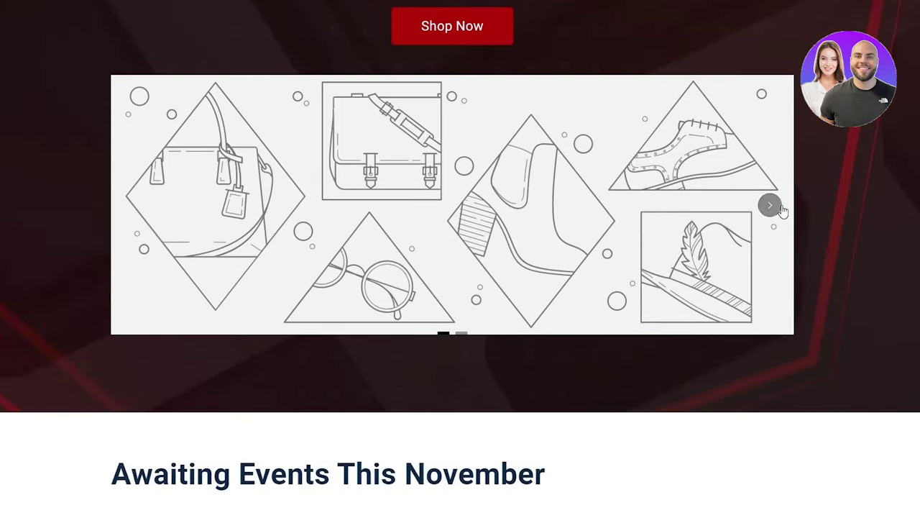
scroll(643, 252, down, 1)
scroll(644, 251, up, 8)
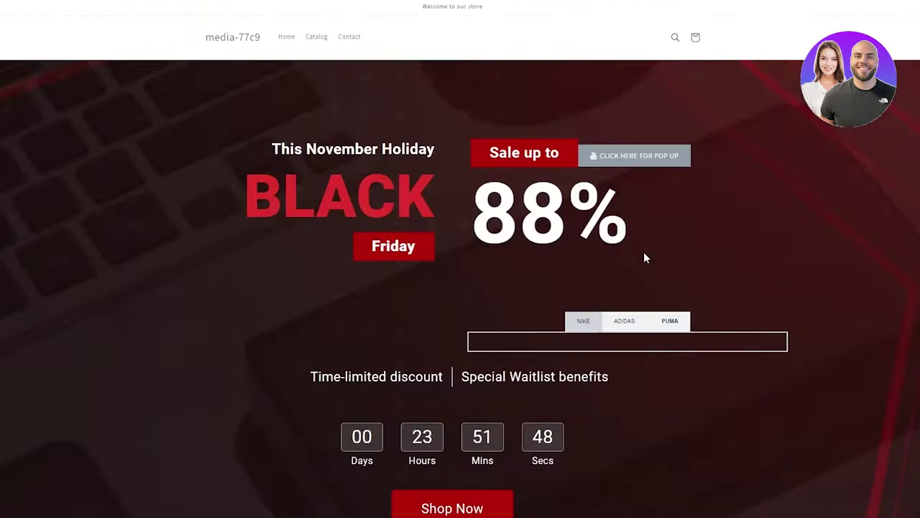